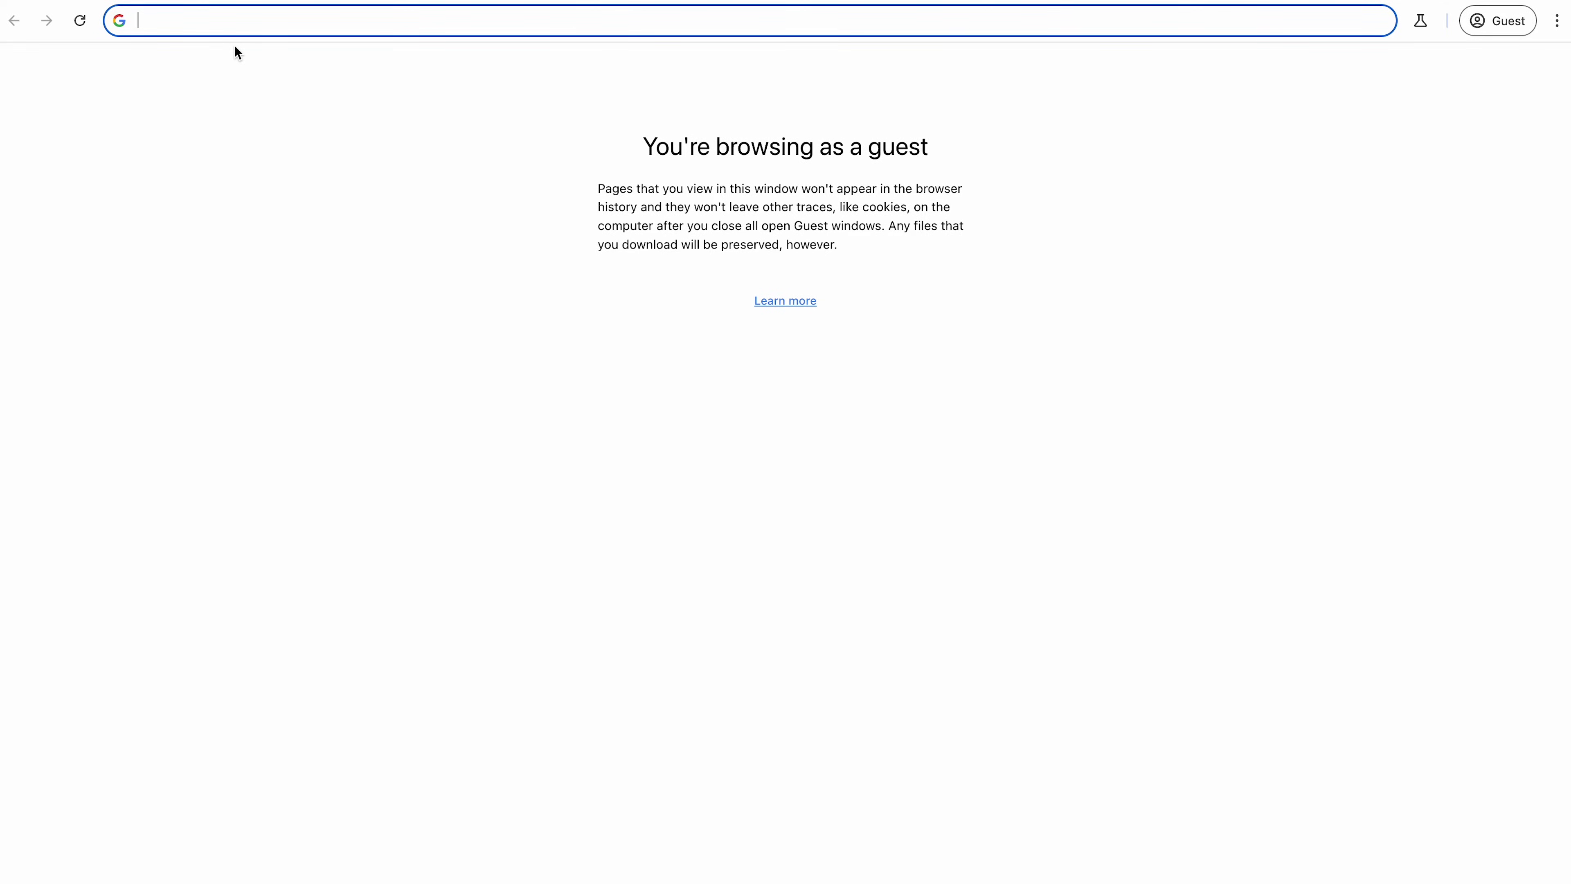
# Step: Go to 192.168.0.1 in Chrome to reach the hub's language choice page
pyautogui.write('192')
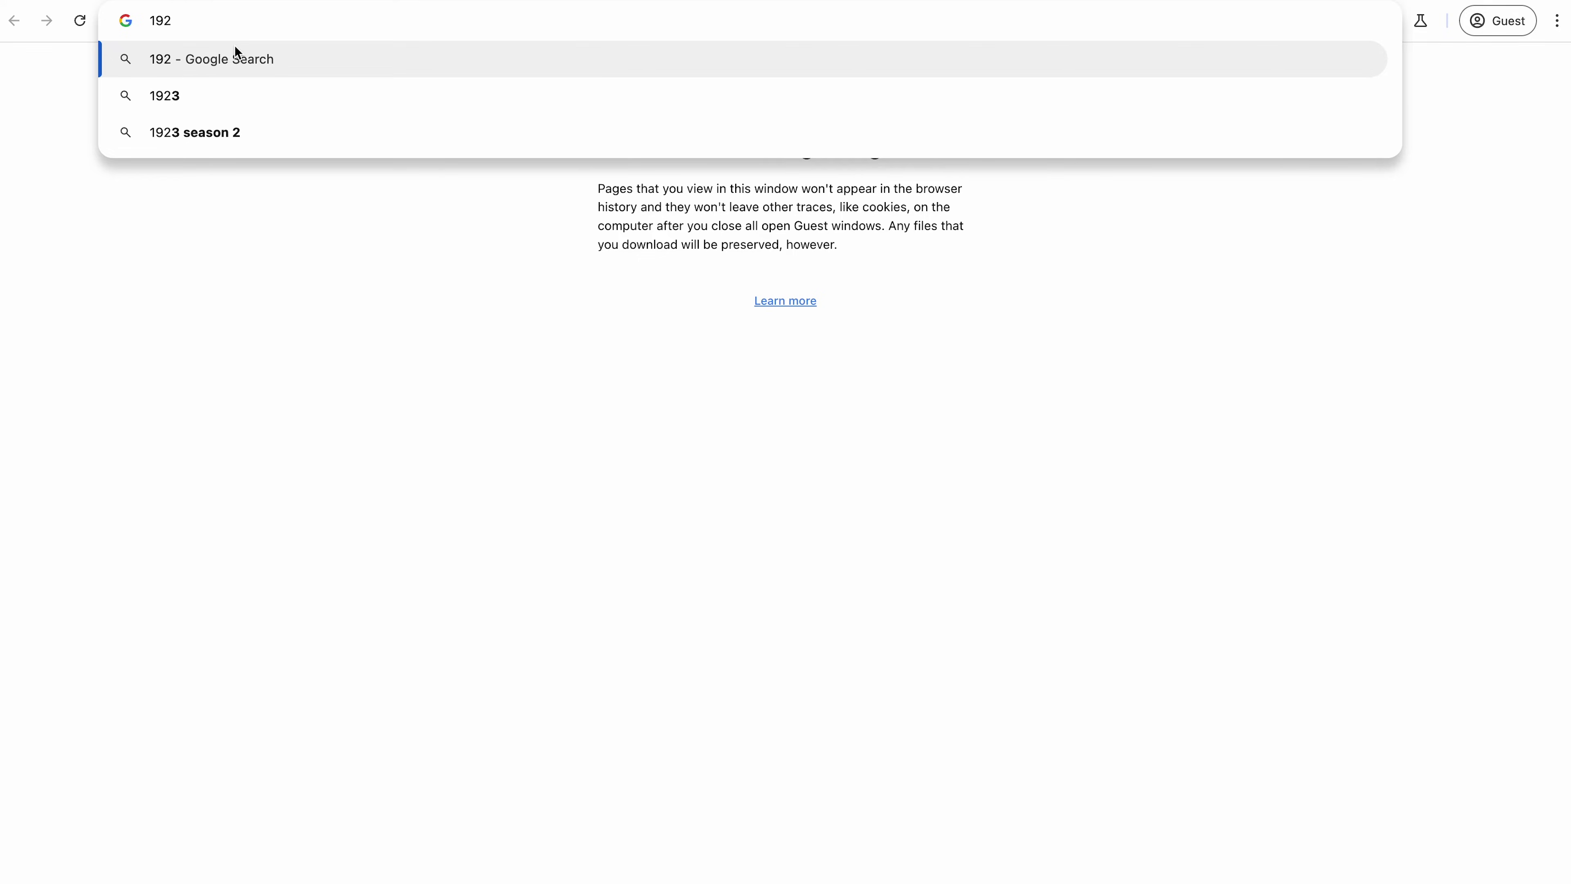
pyautogui.write('.1')
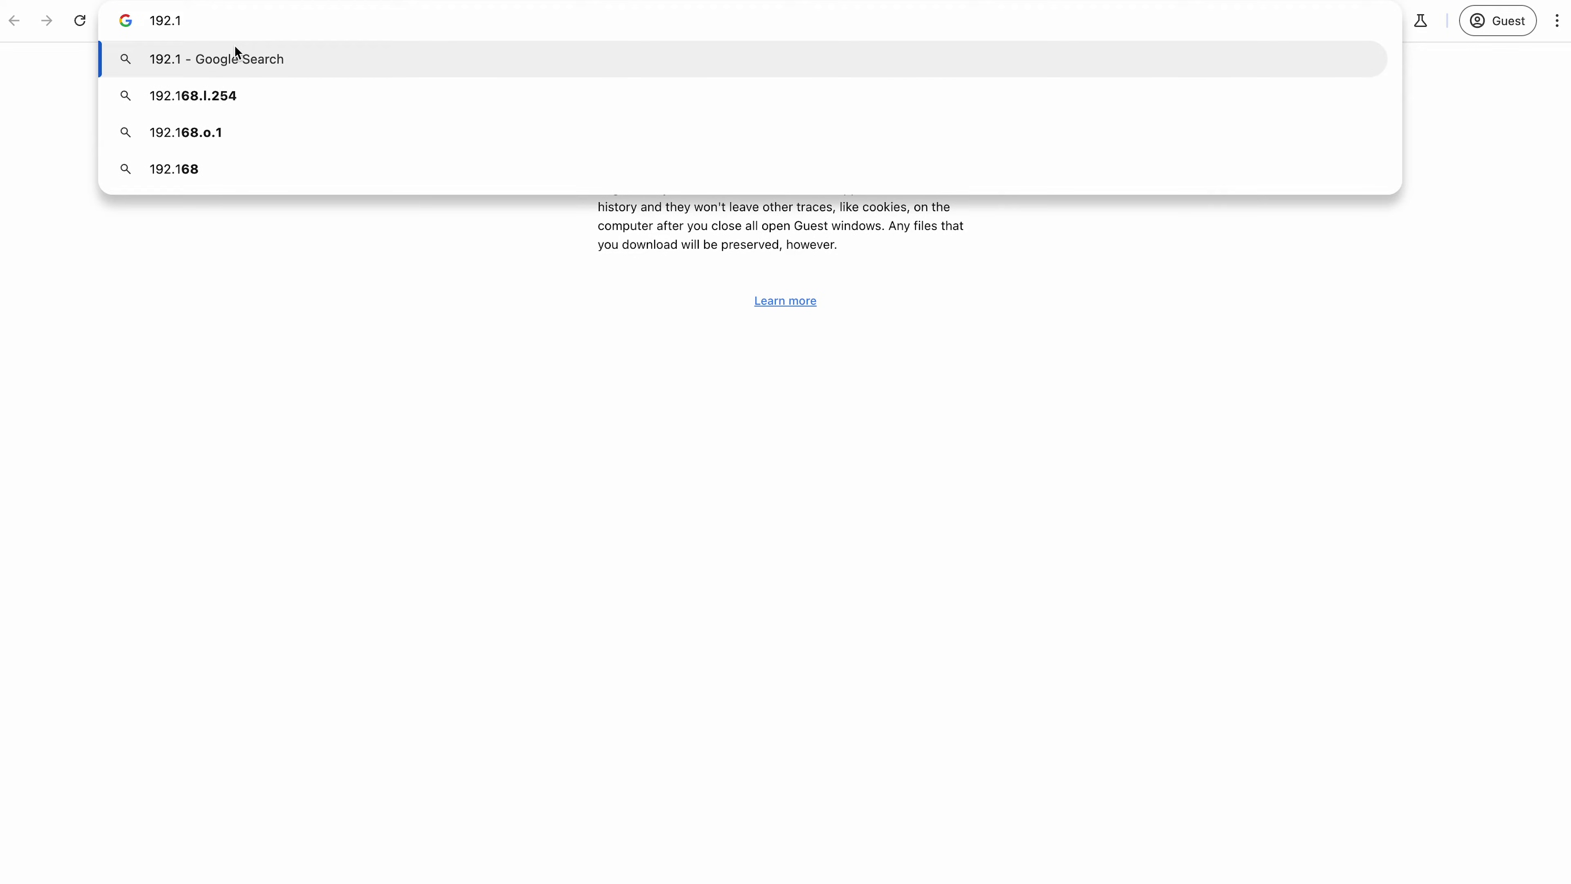
pyautogui.write('68.0')
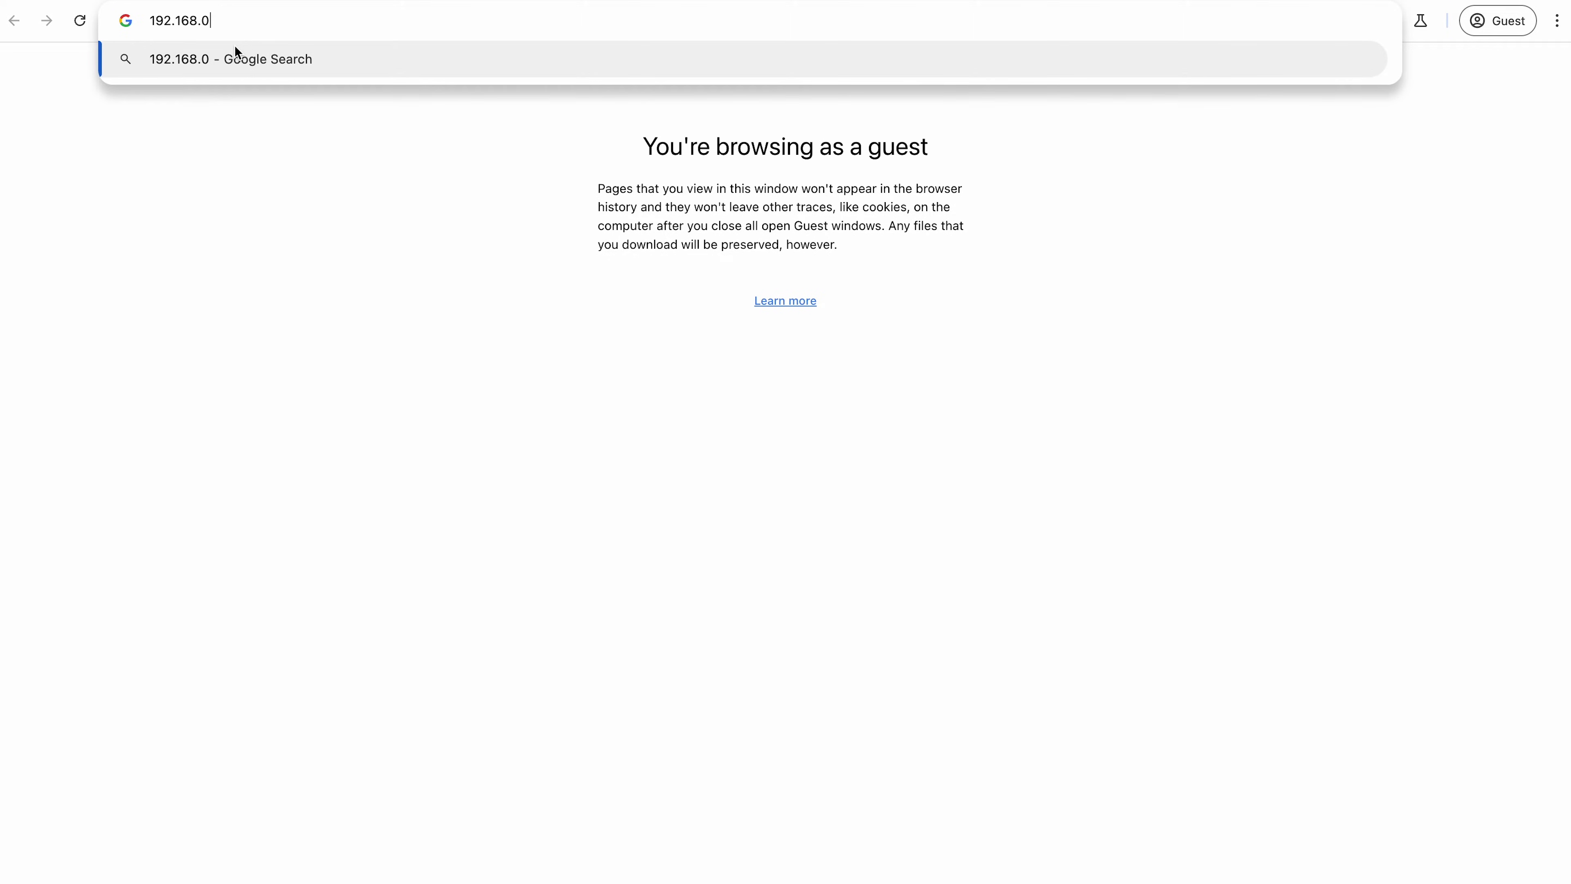
pyautogui.write('.1')
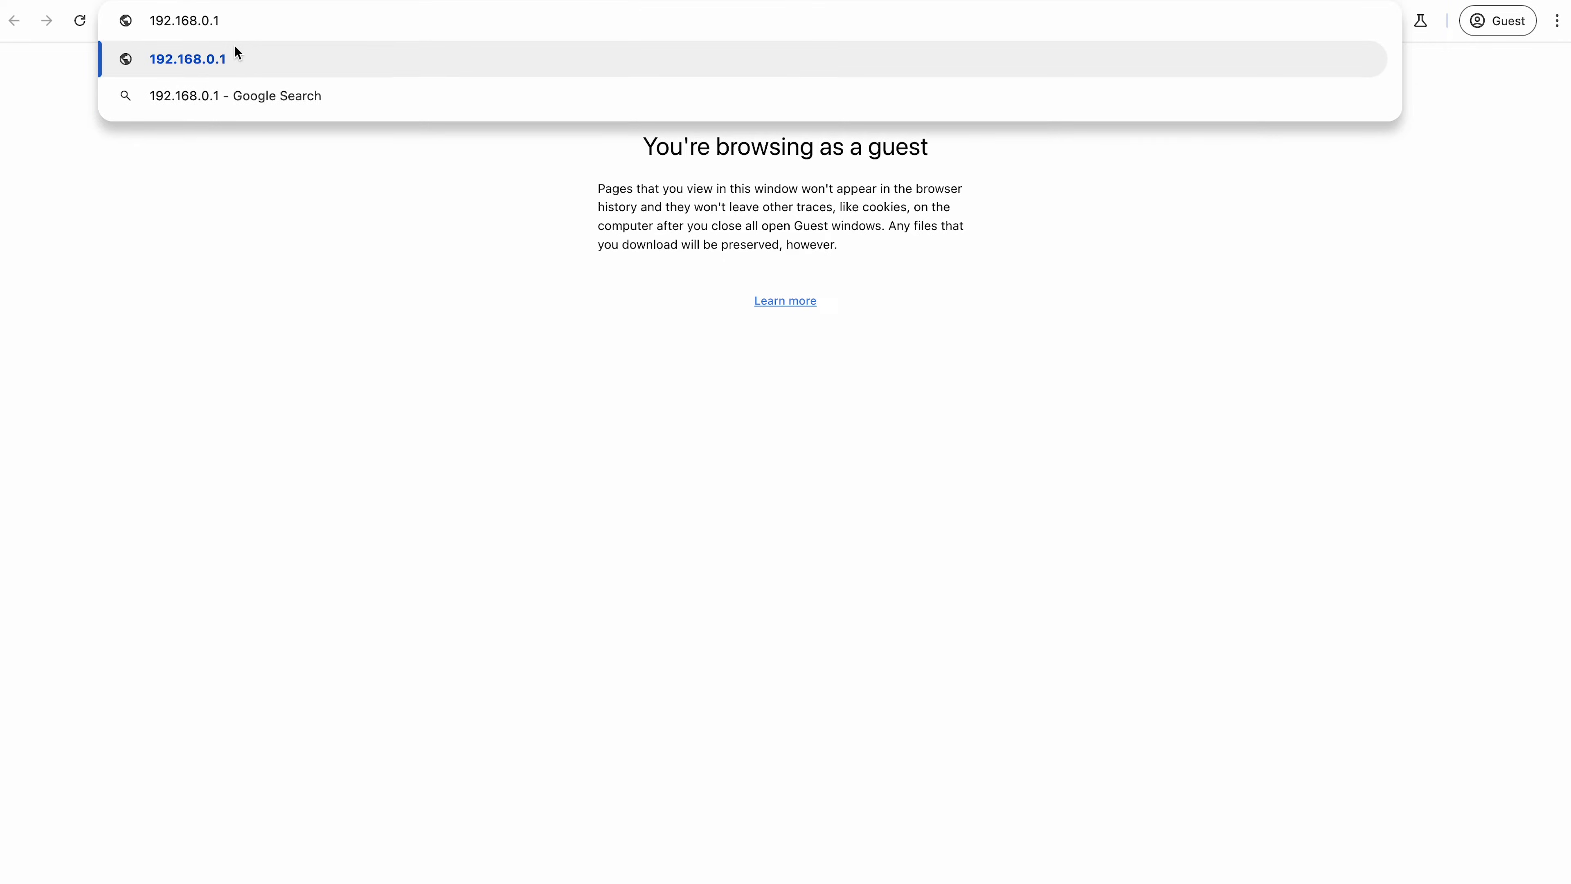
pyautogui.press('Return')
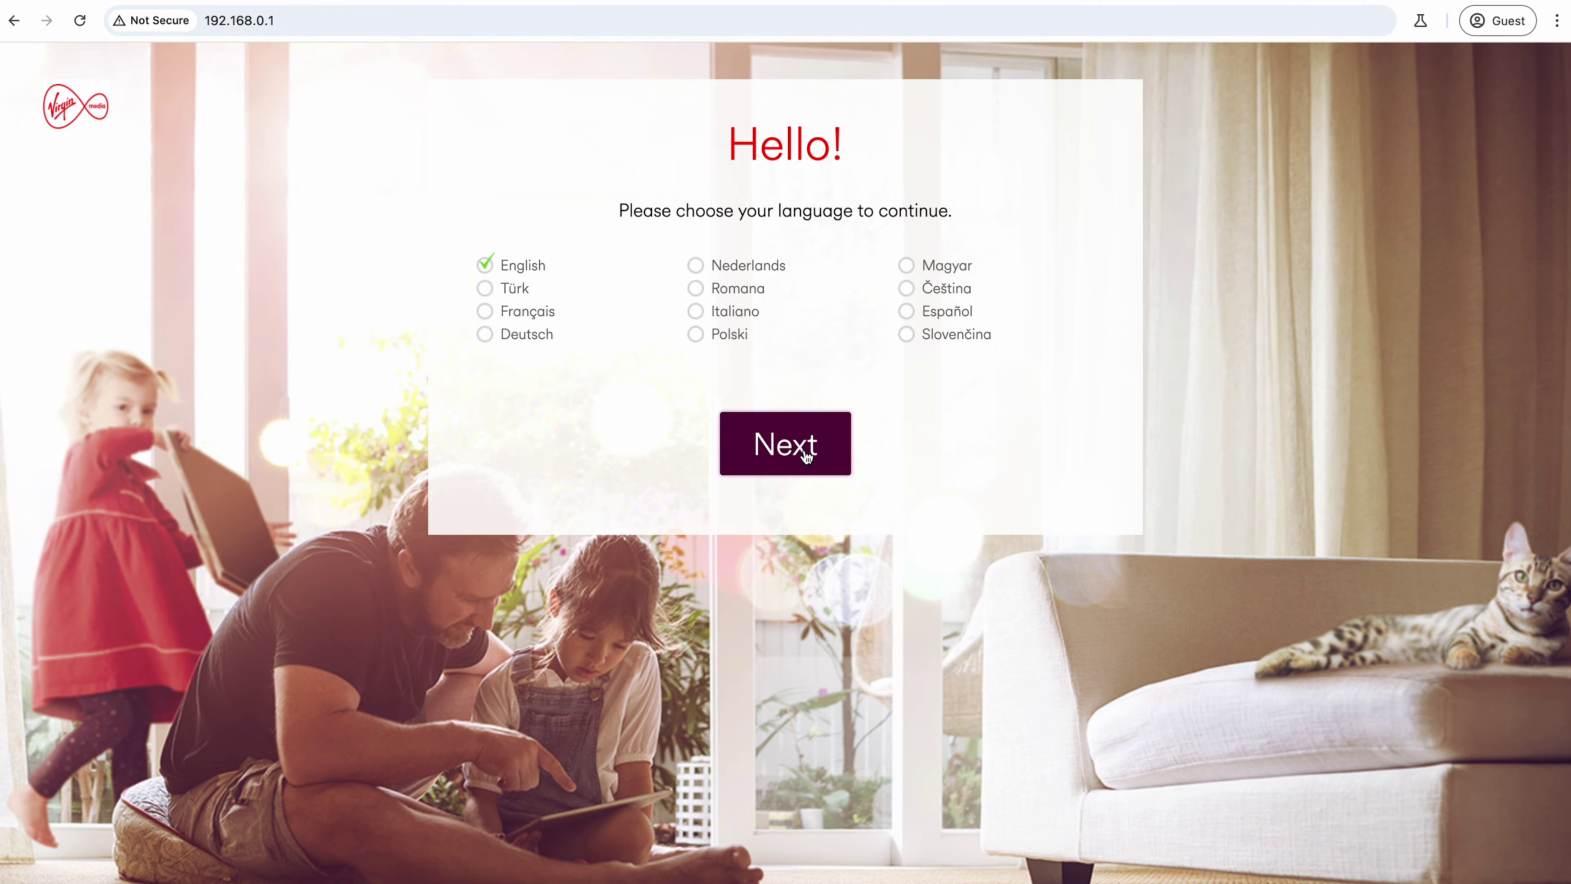
# Step: Continue in English, enter the settings password from the hub's label, and show where the label is
pyautogui.click(784, 449)
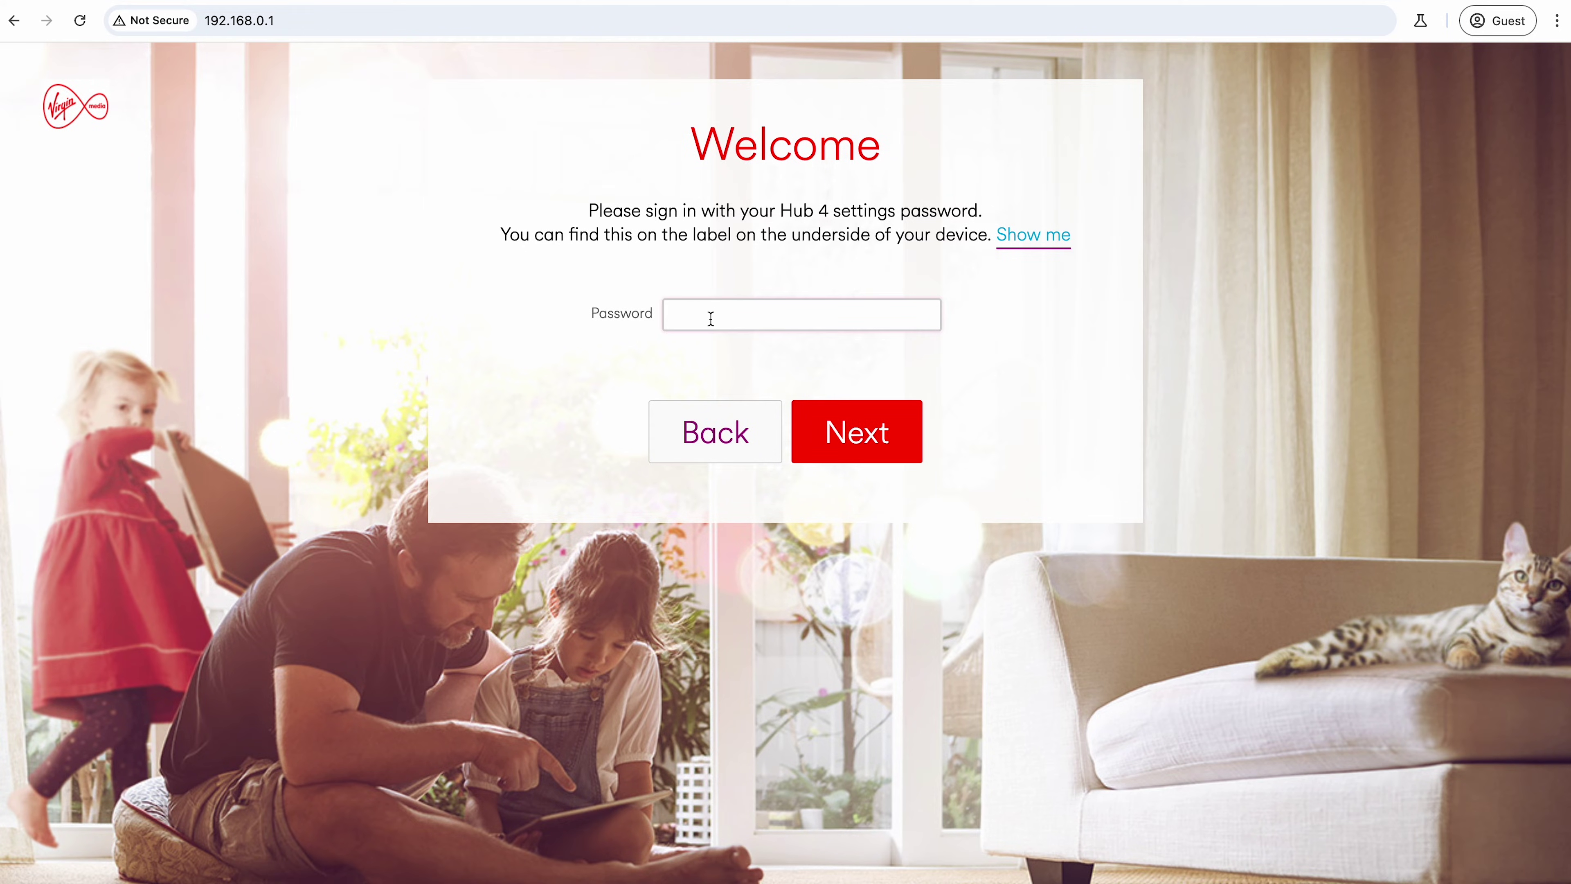
pyautogui.click(1015, 246)
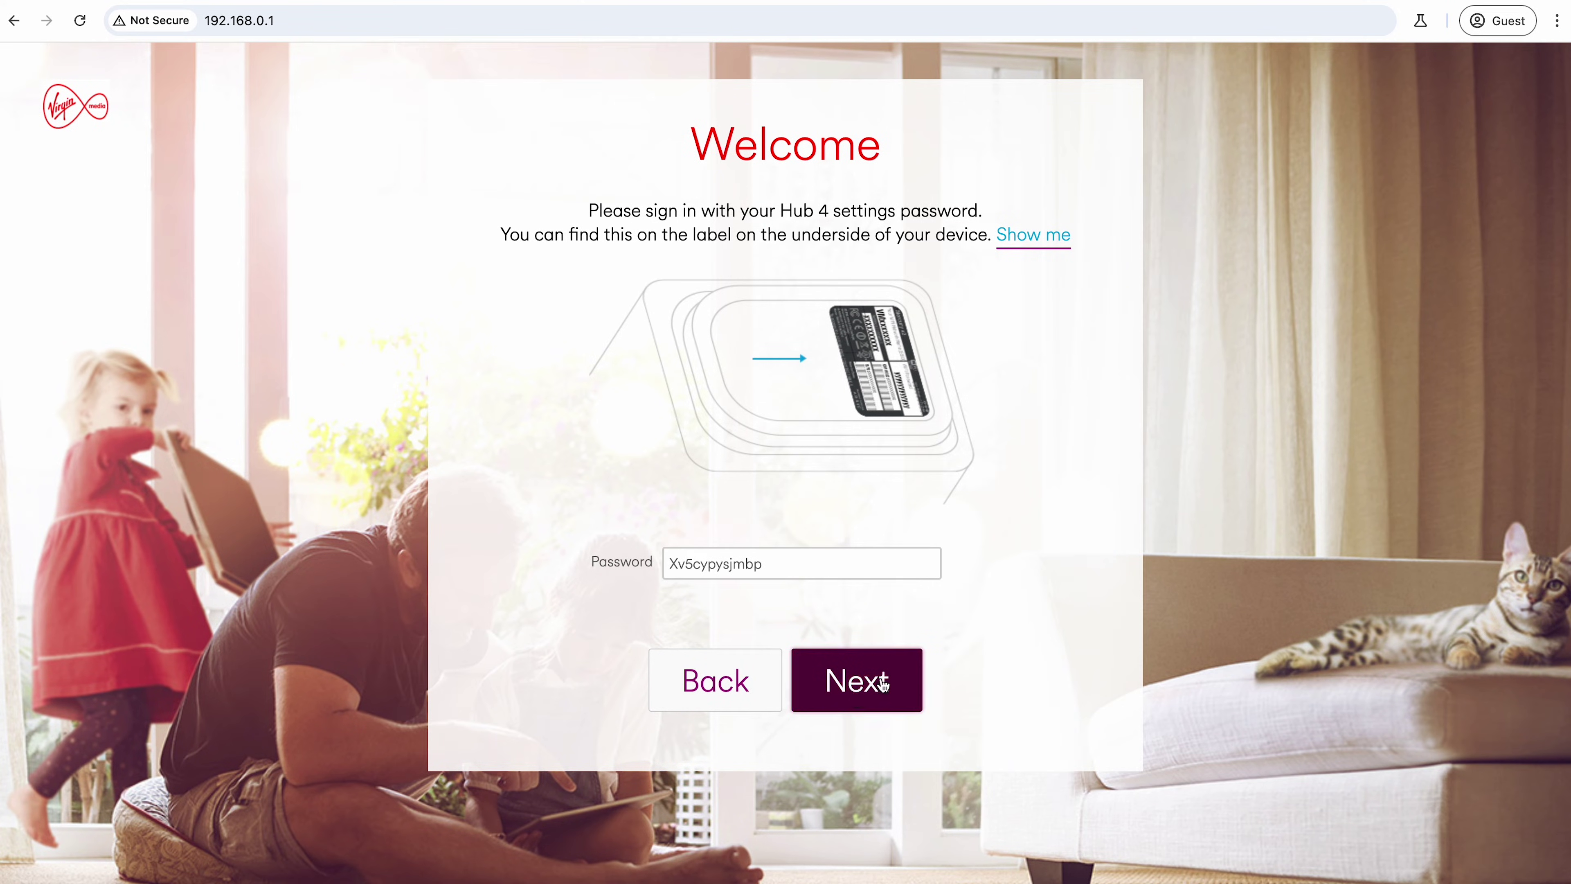
# Step: Sign in with the label password, set and confirm a new settings password, and finish setup
pyautogui.click(845, 678)
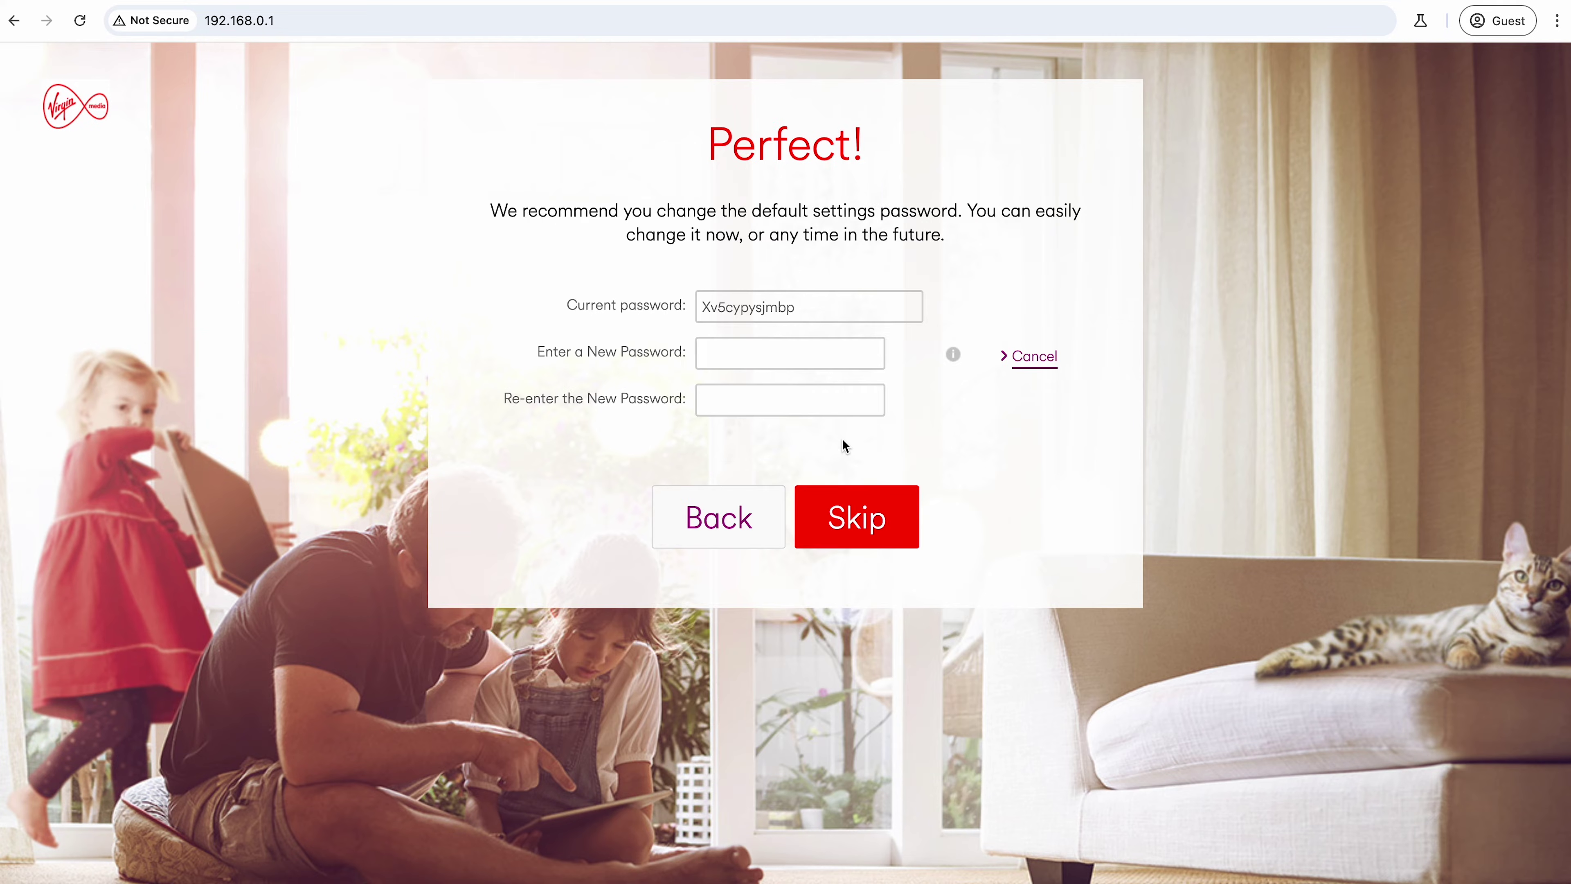
pyautogui.click(730, 355)
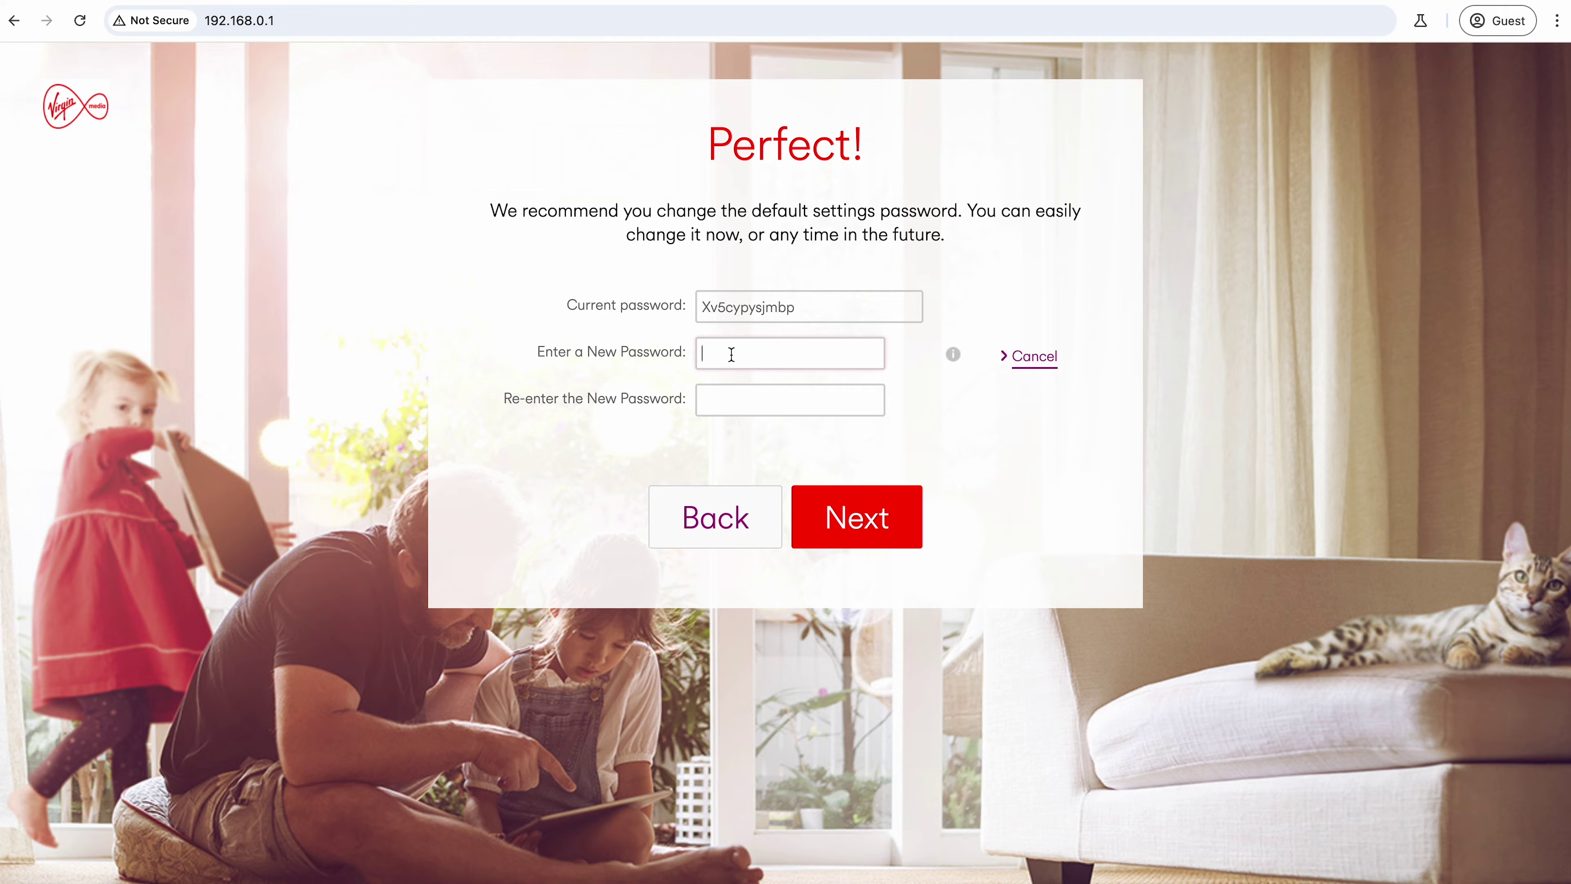
pyautogui.doubleClick(814, 300)
pyautogui.click(775, 352)
pyautogui.press('super+v')
pyautogui.click(756, 404)
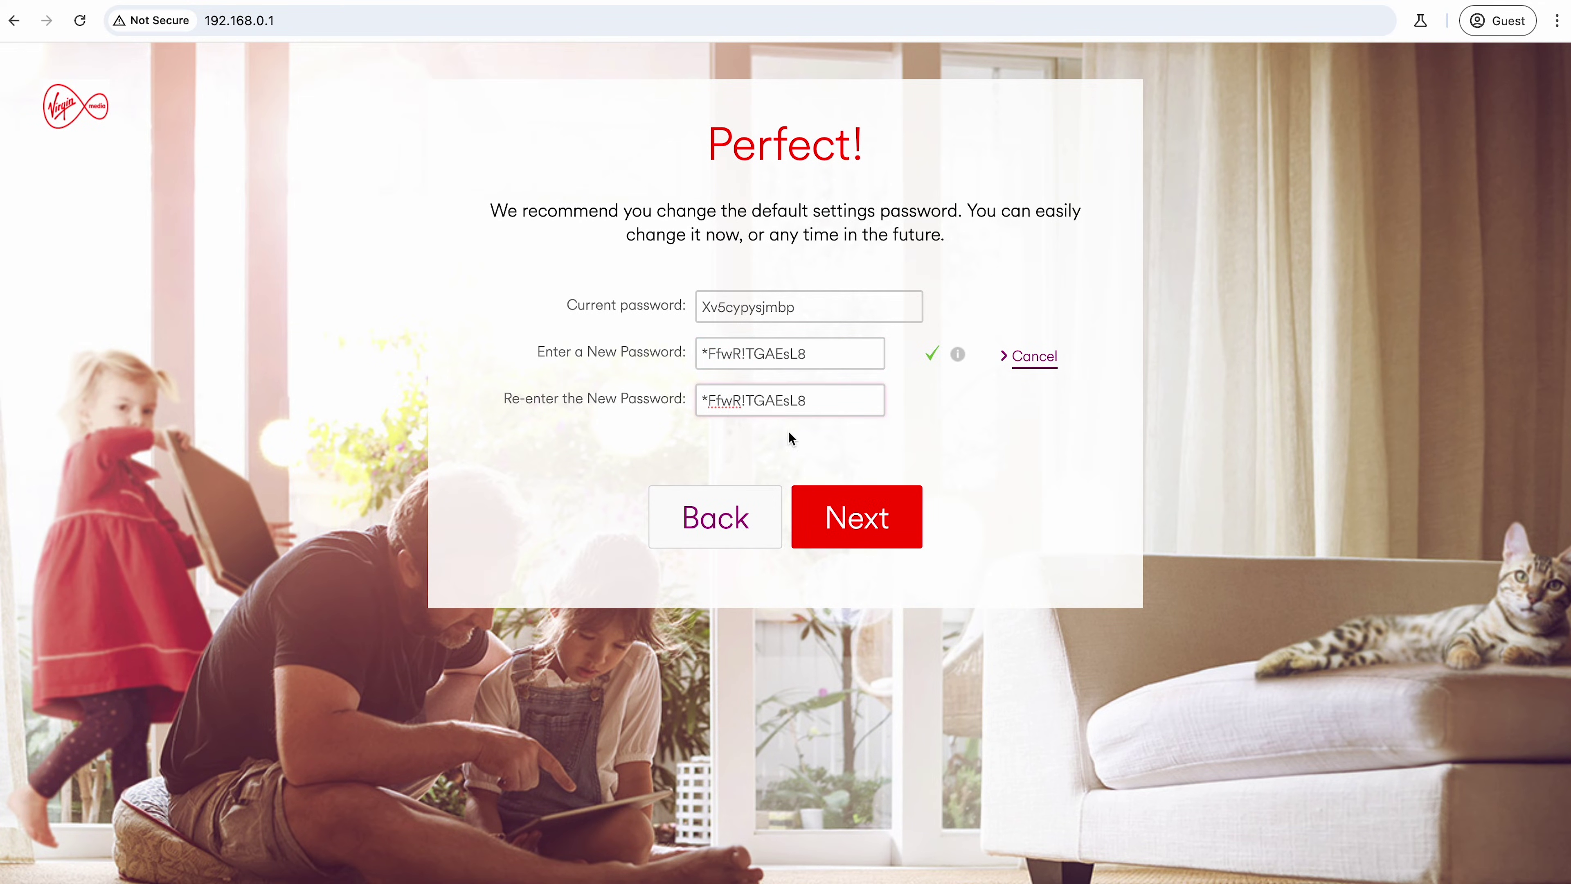
pyautogui.click(866, 525)
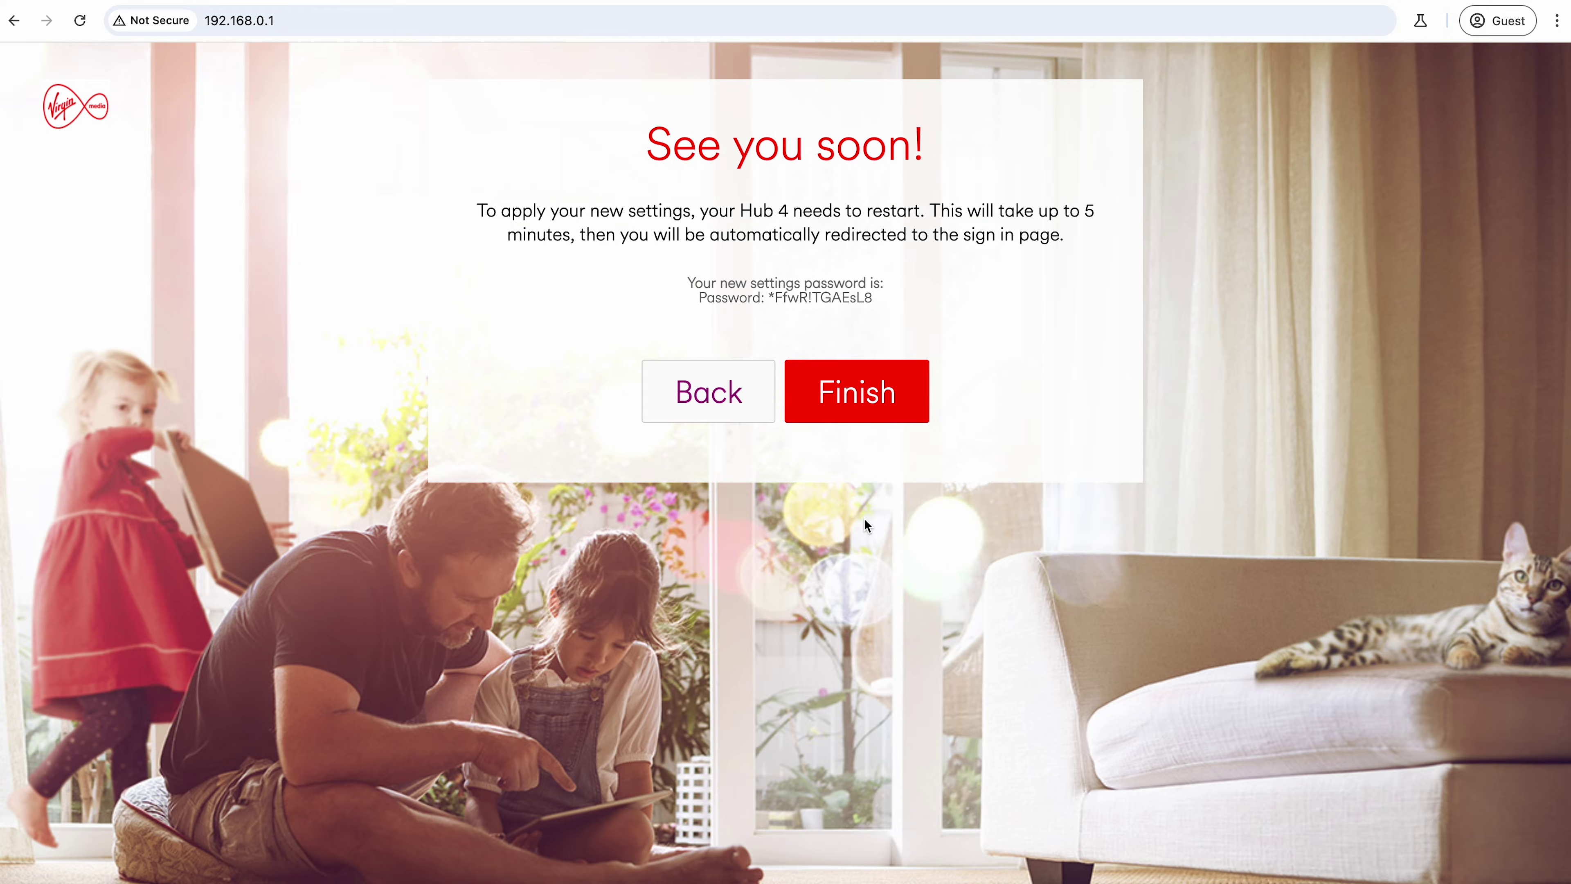
pyautogui.click(867, 402)
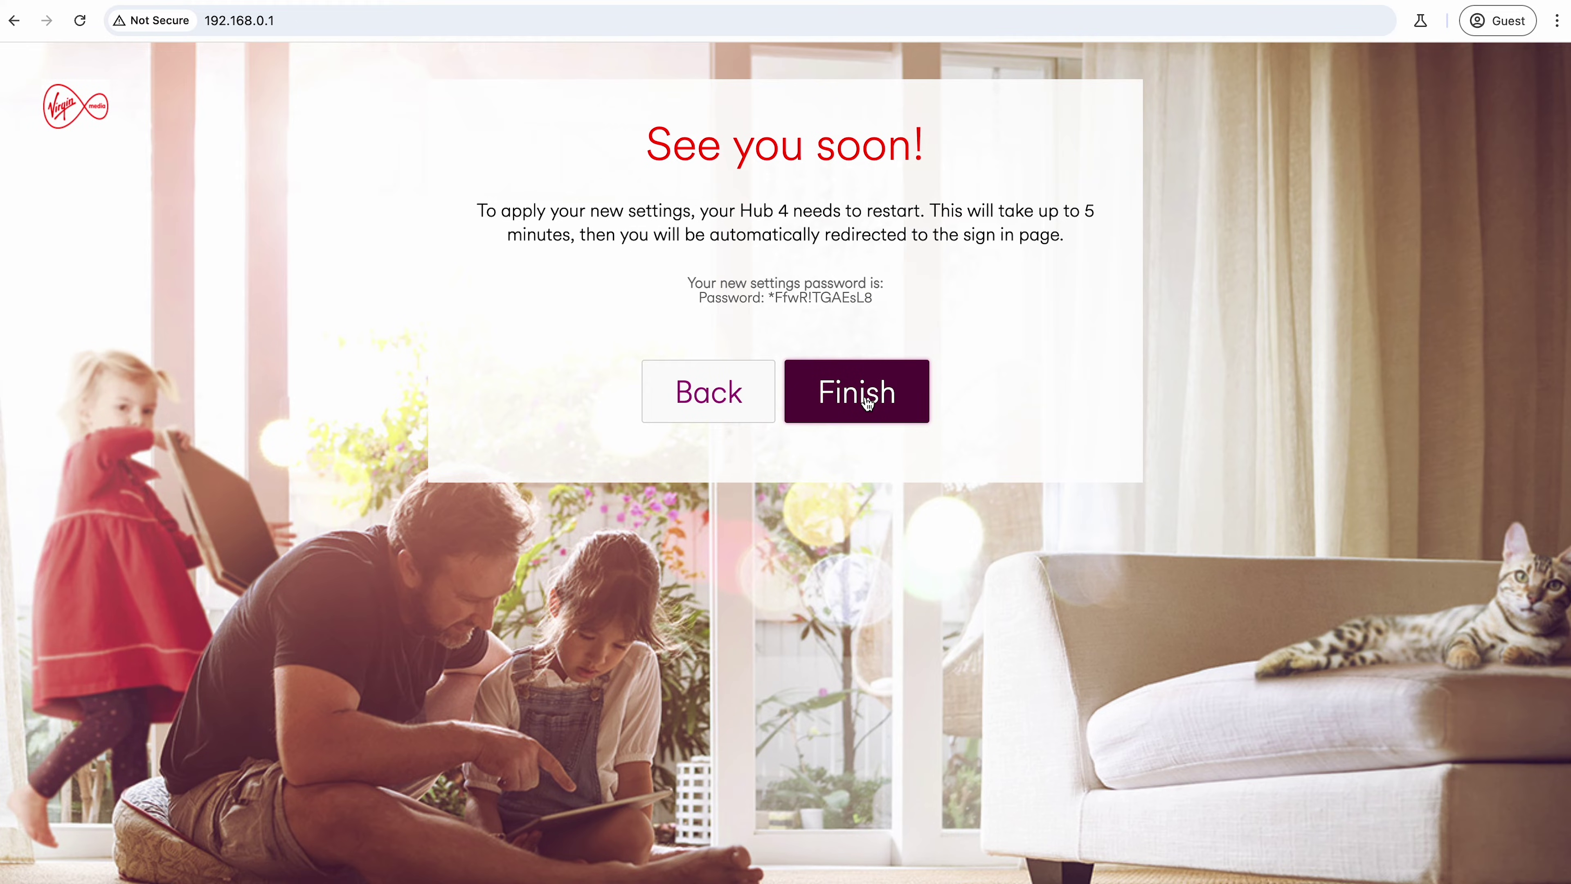
# Step: Sign in to the hub with the new settings password
pyautogui.click(736, 267)
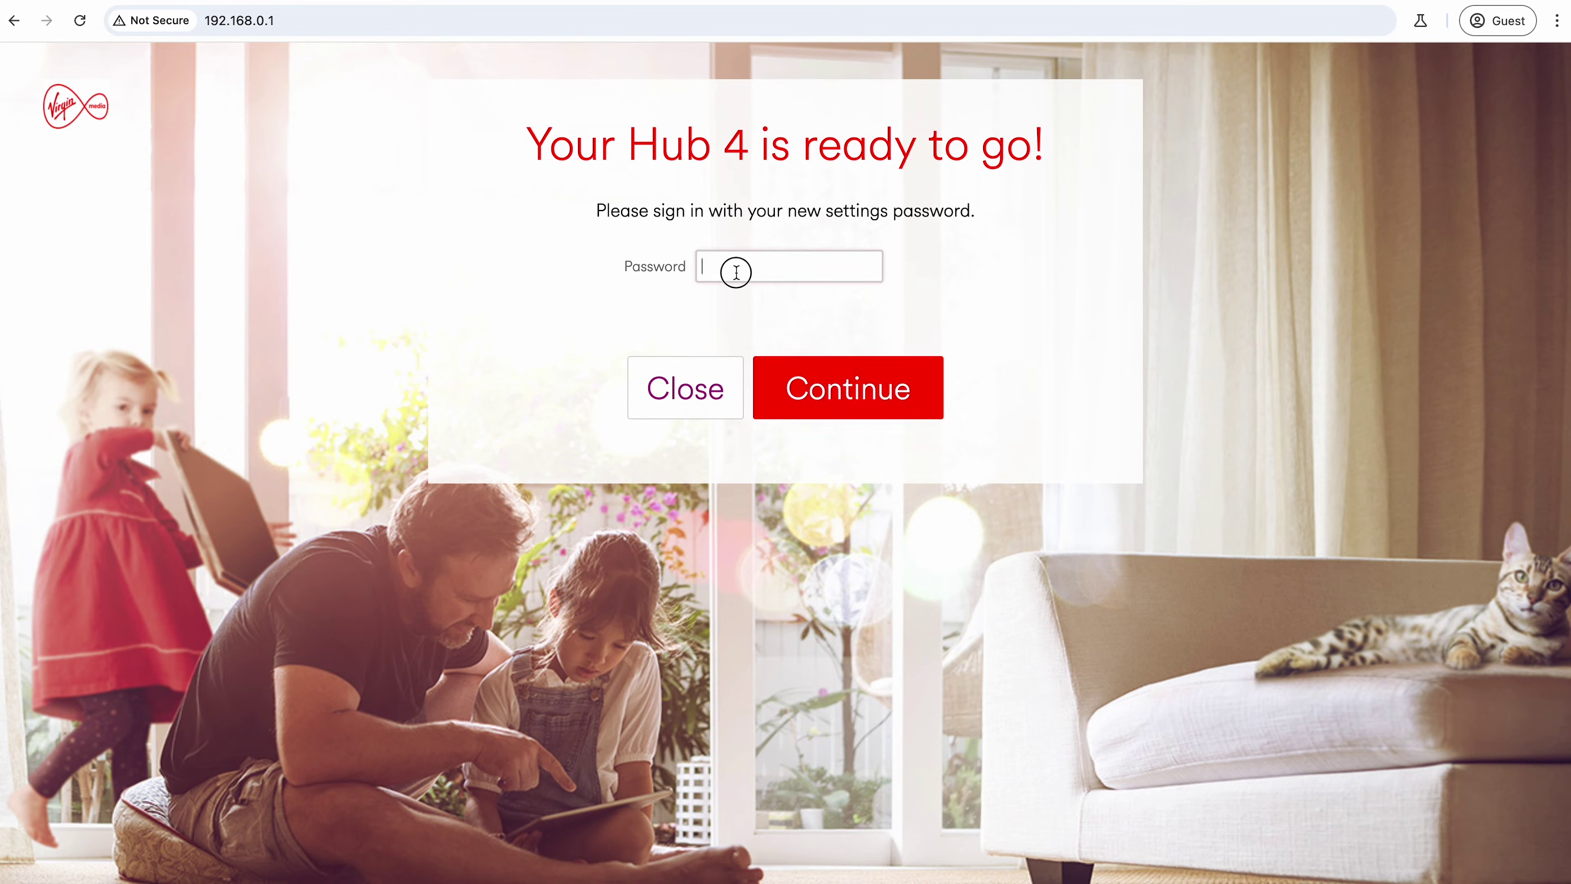
pyautogui.press('super+v')
pyautogui.click(840, 406)
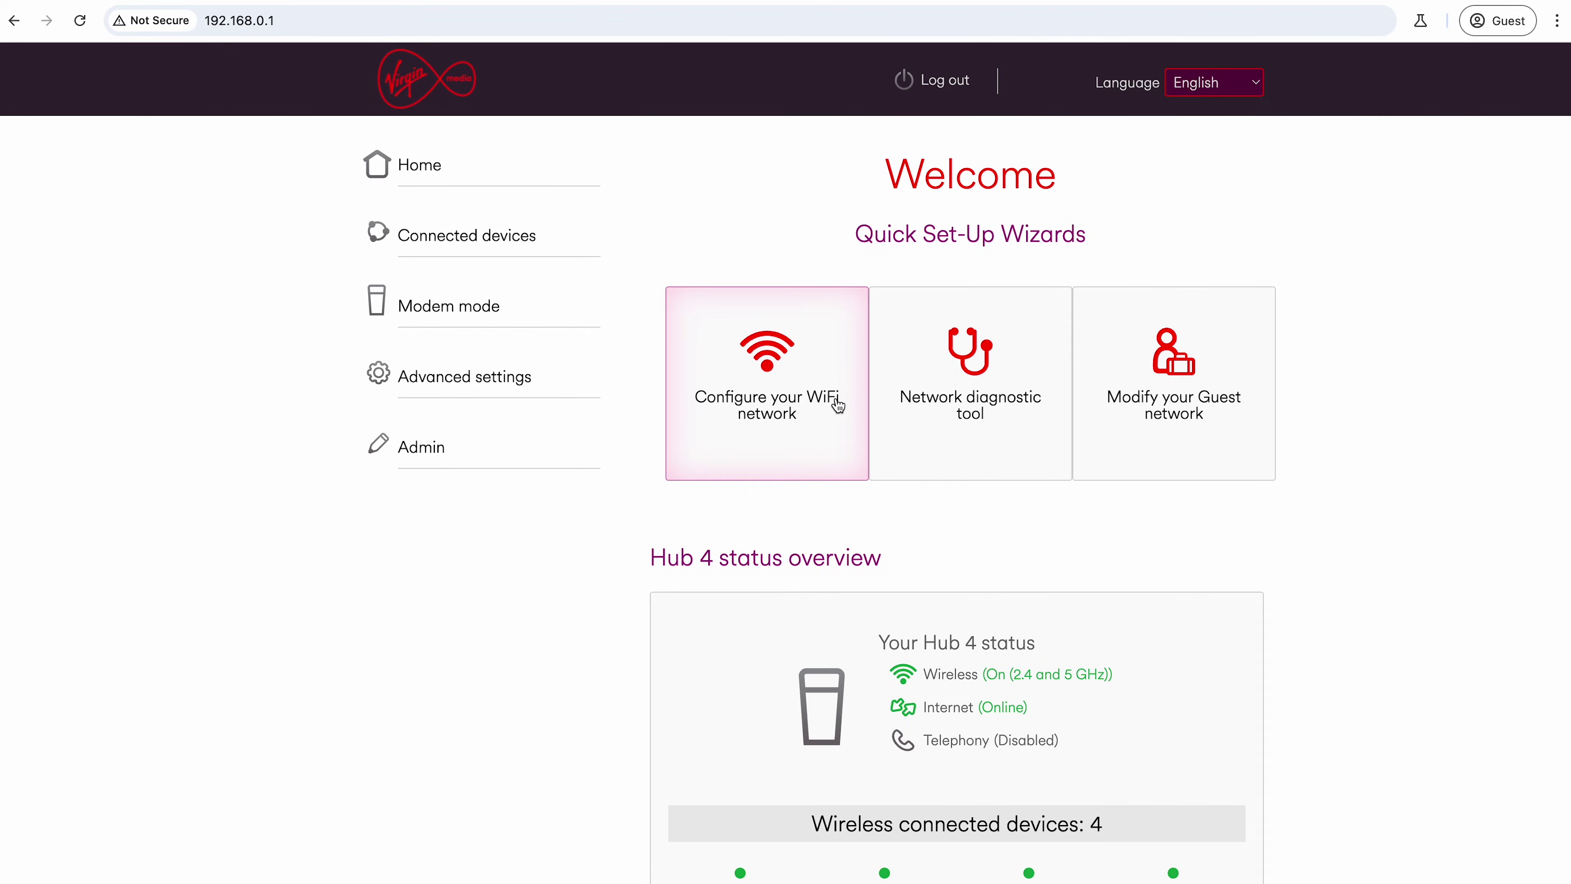
# Step: Go to Advanced settings > Wireless > Wireless signal from the dashboard sidebar
pyautogui.scroll(-4, 1104, 701)
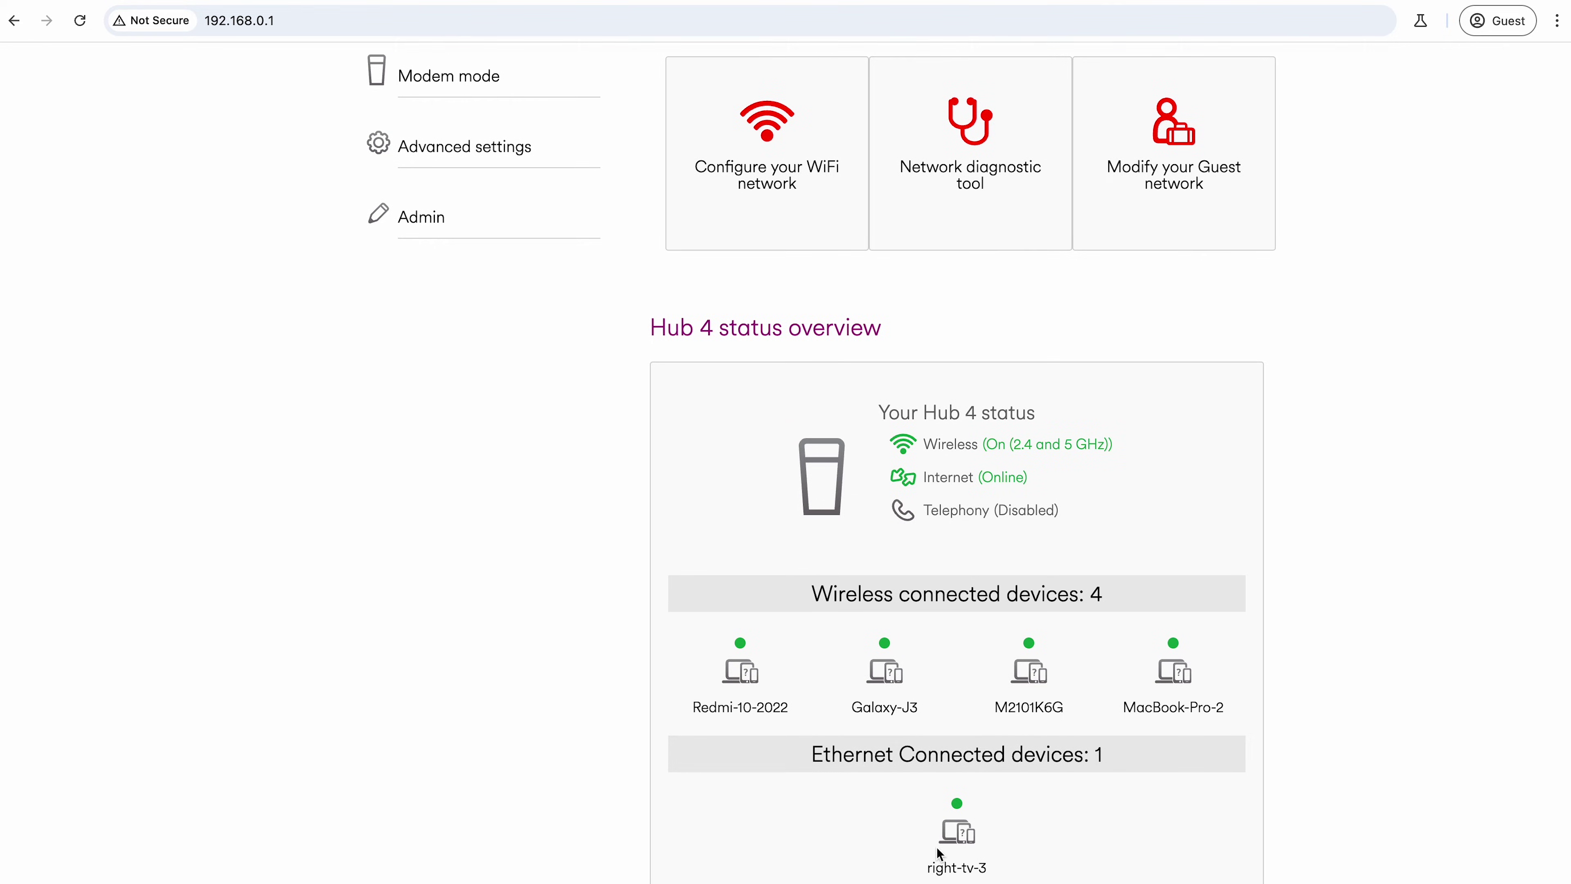
pyautogui.scroll(4, 900, 734)
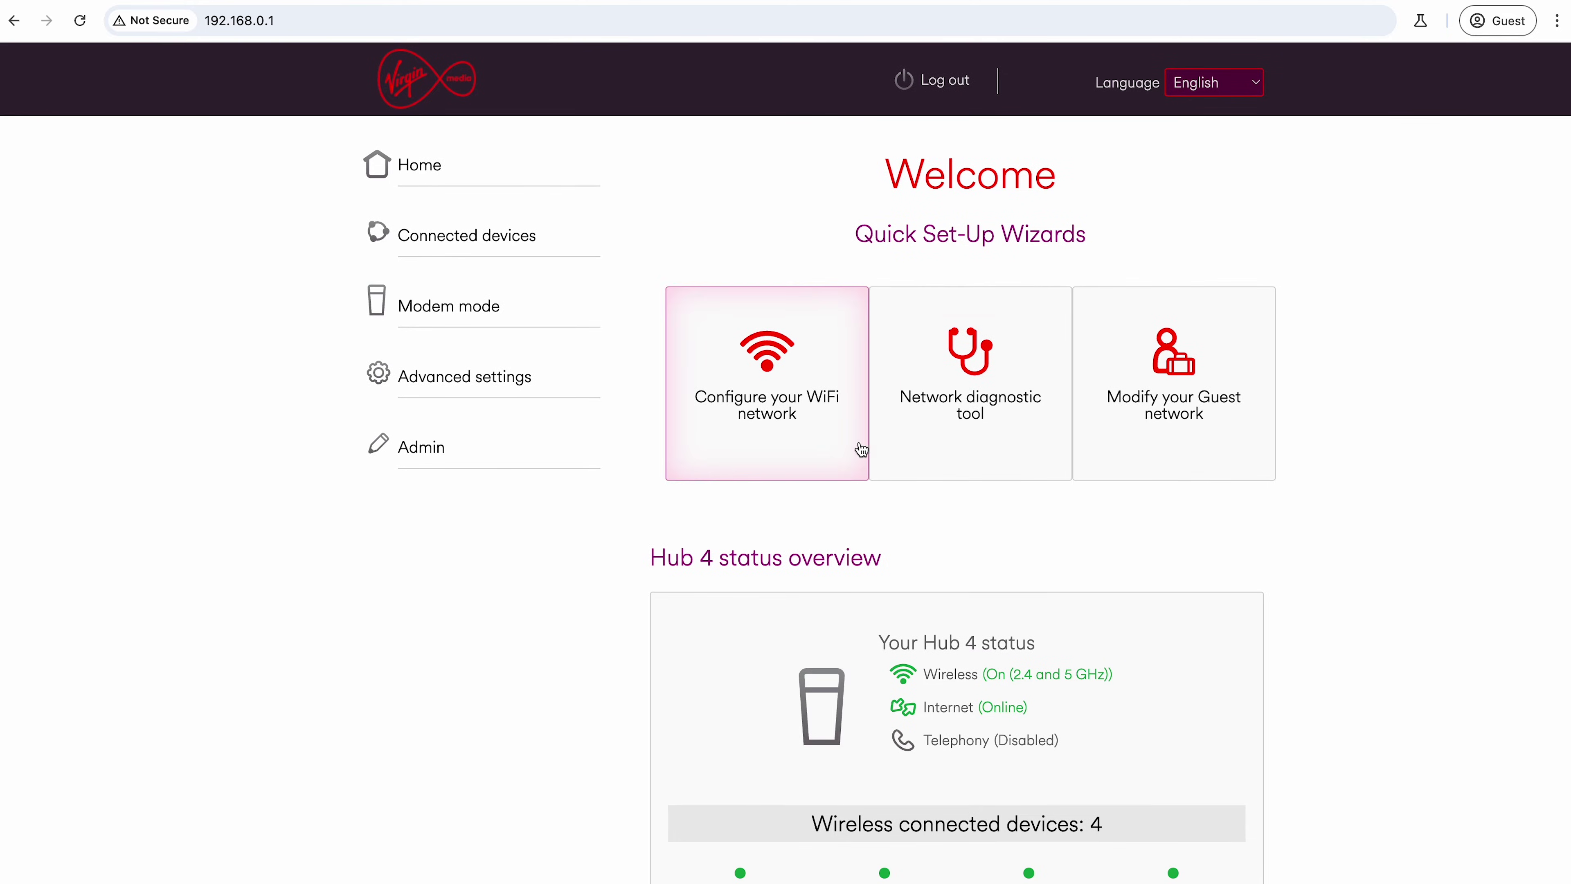
pyautogui.click(461, 389)
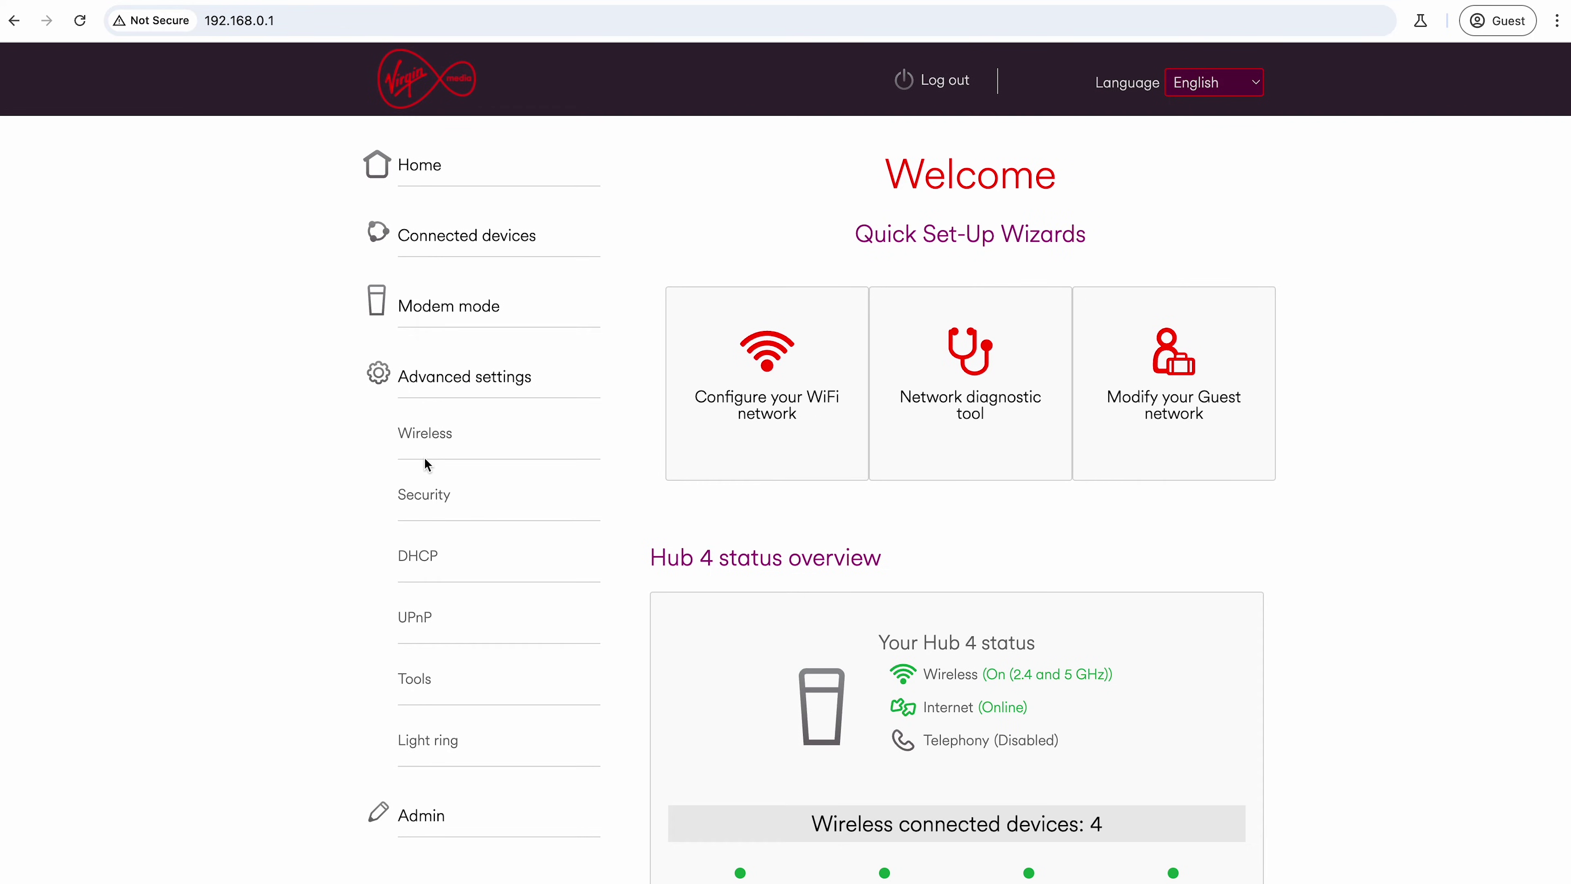
pyautogui.click(453, 437)
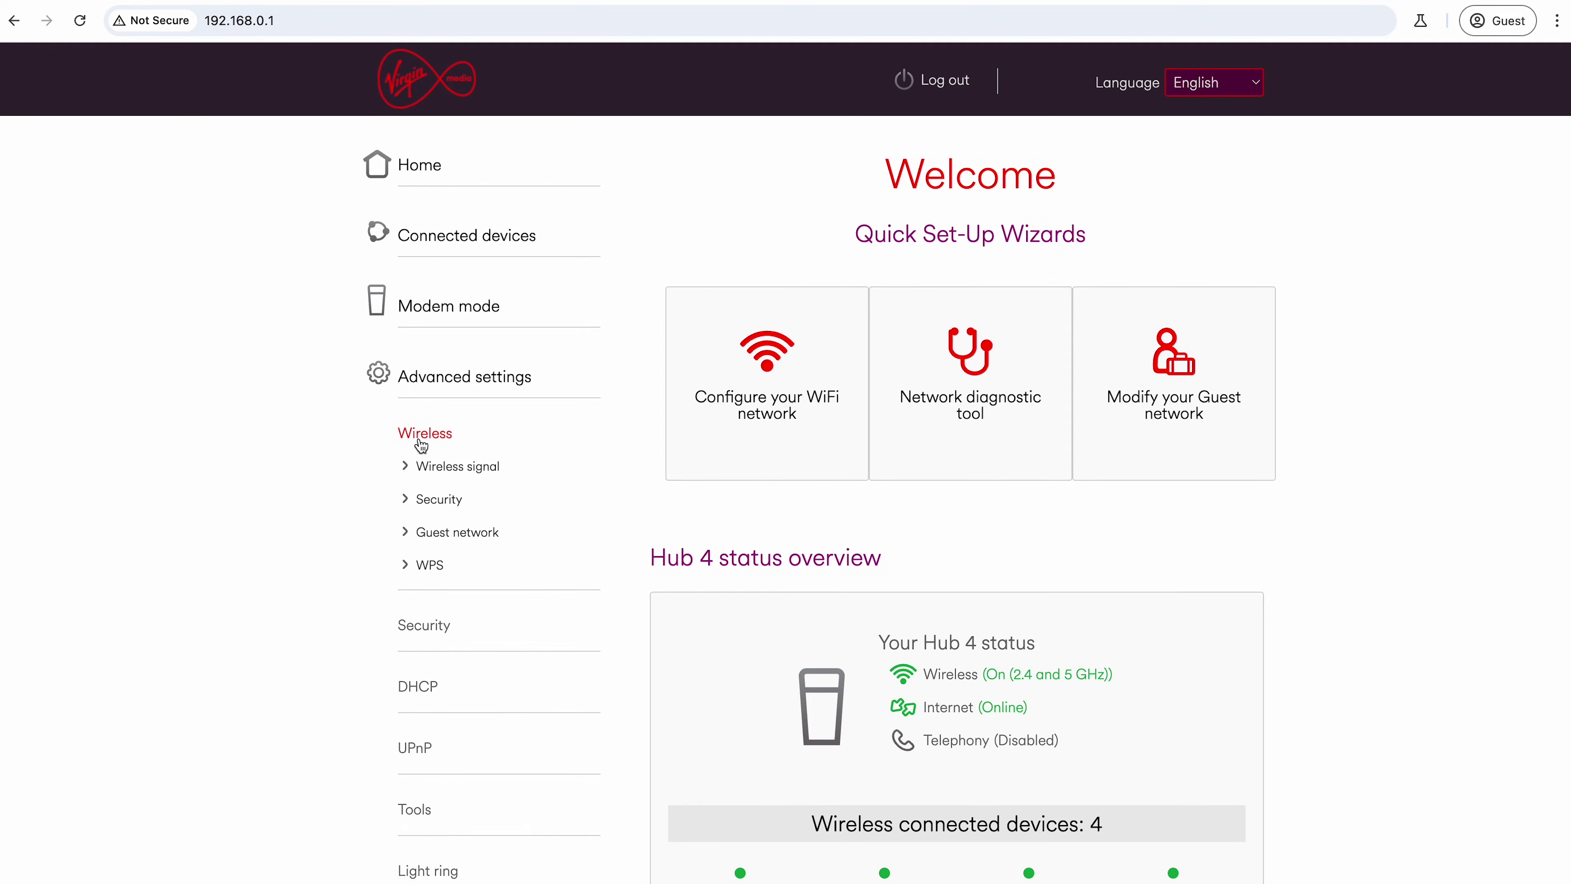
pyautogui.click(430, 473)
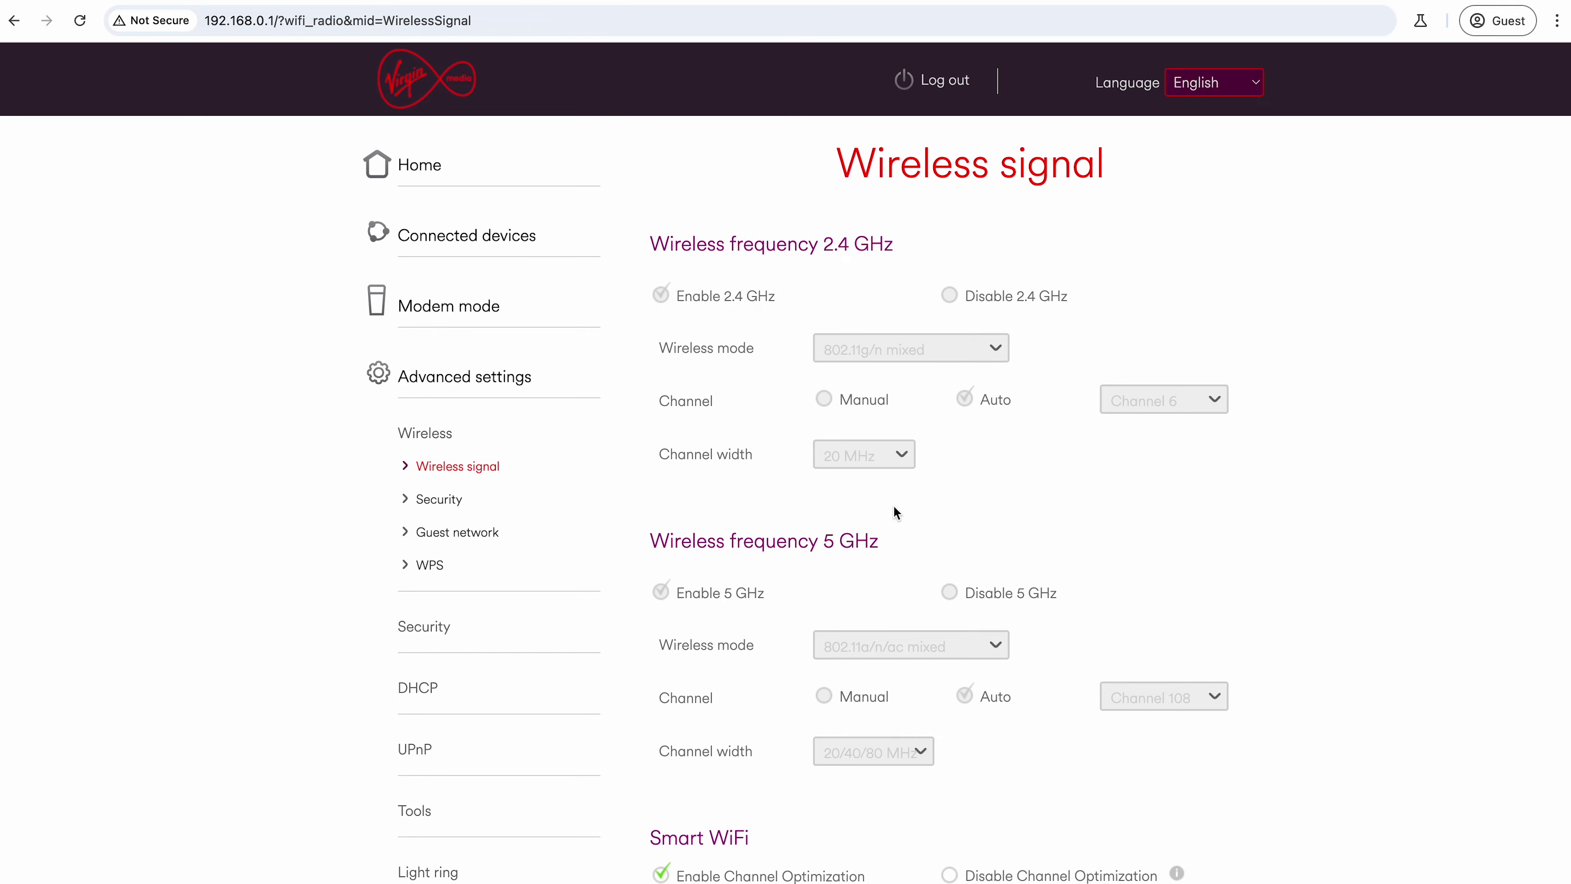
pyautogui.scroll(-2, 895, 513)
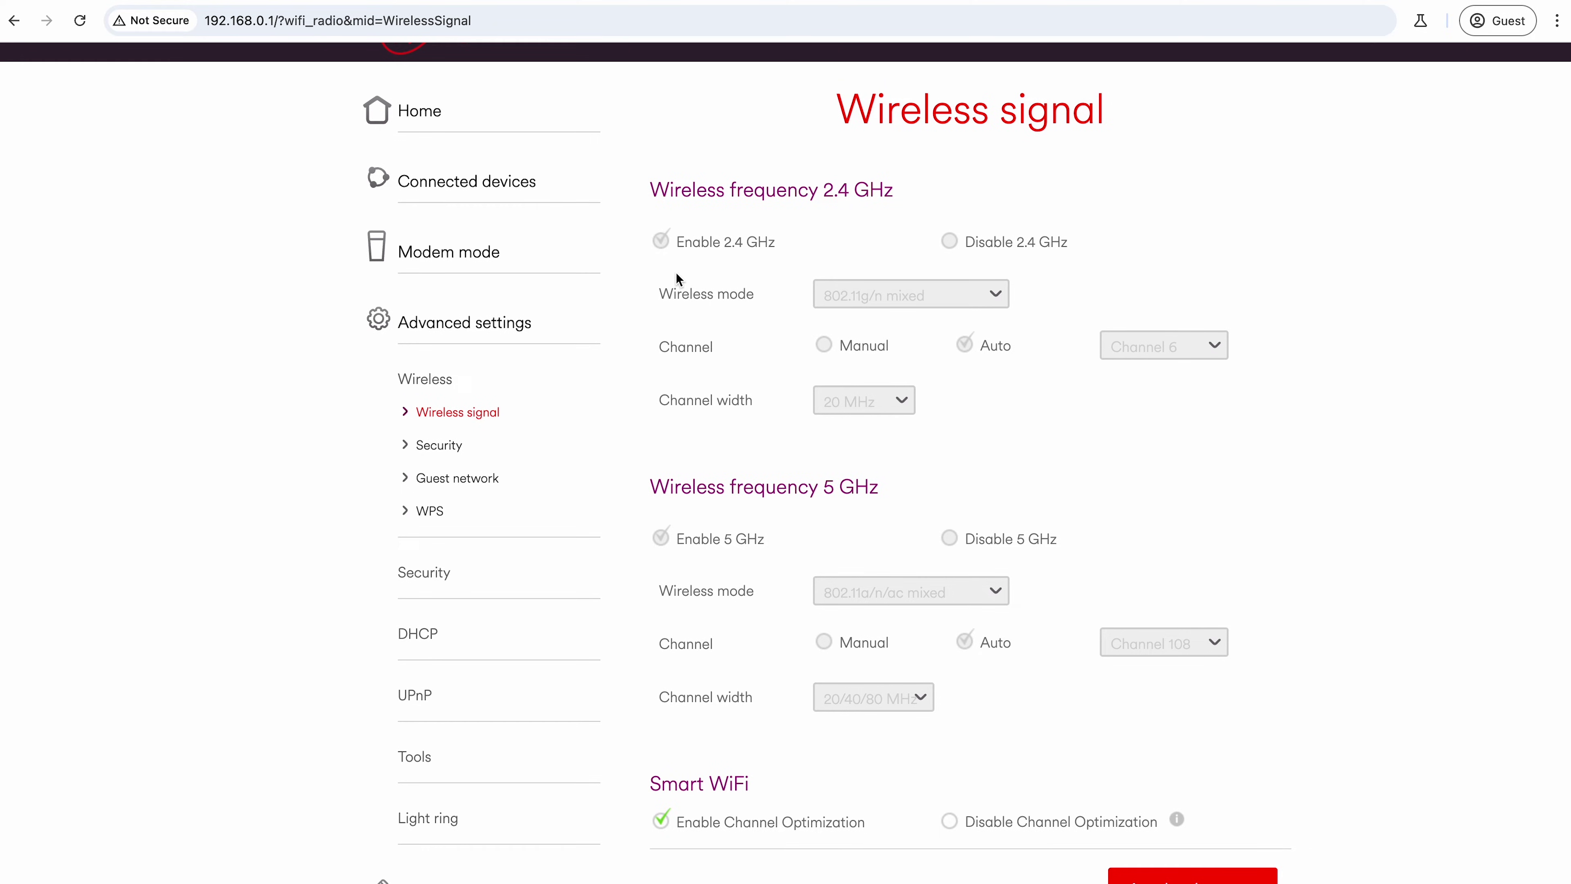
pyautogui.click(660, 252)
pyautogui.scroll(1, 844, 441)
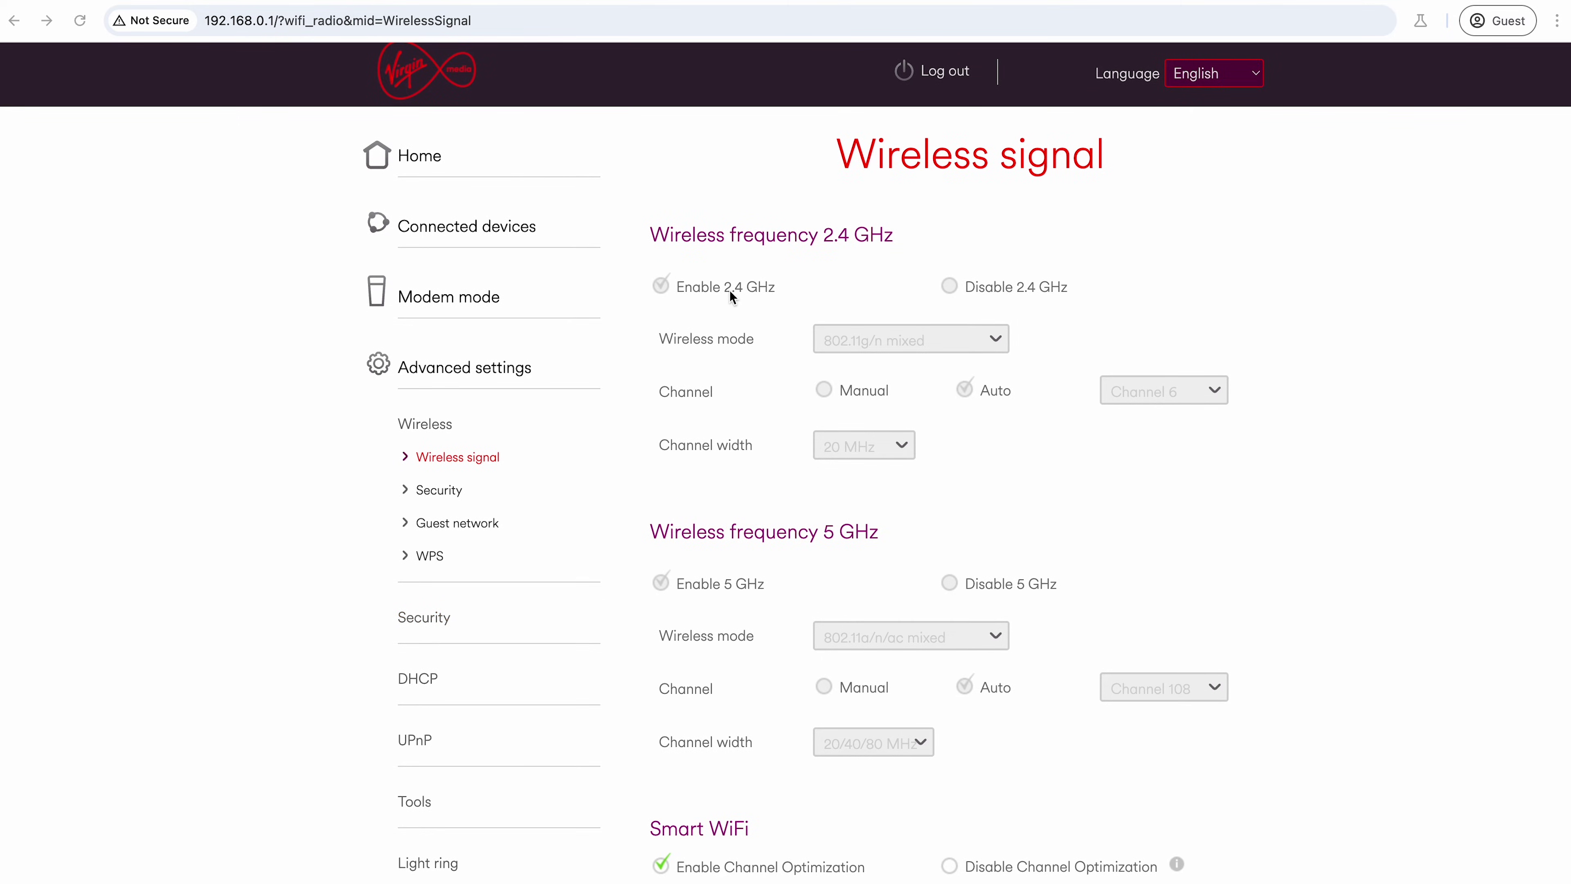
pyautogui.scroll(-1, 739, 714)
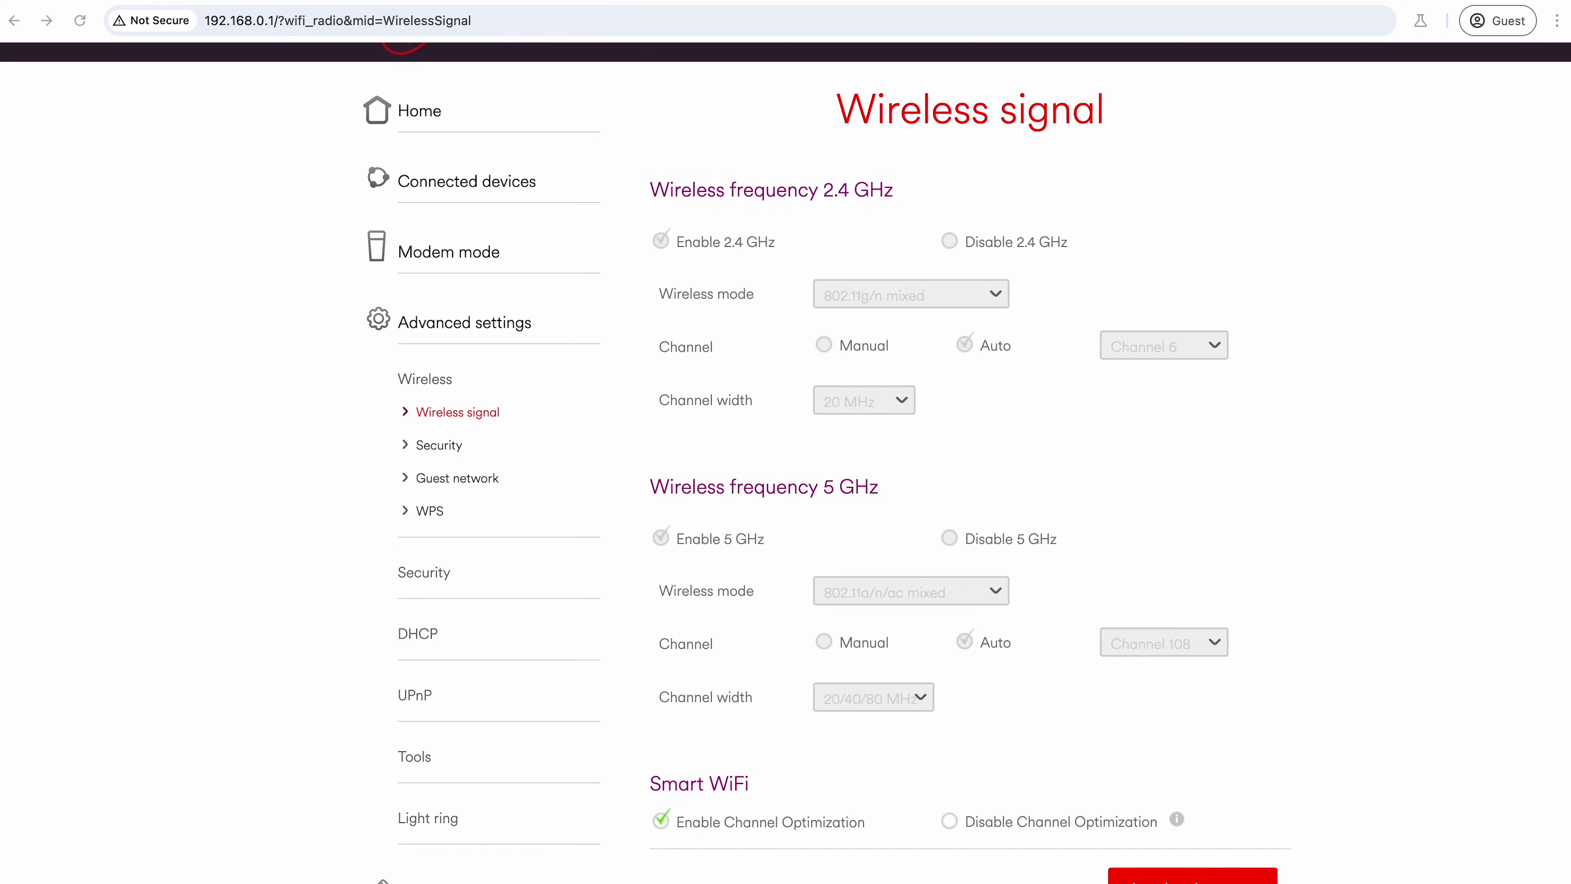
# Step: Disable Smart WiFi channel optimisation and apply the wireless settings
pyautogui.click(1302, 0)
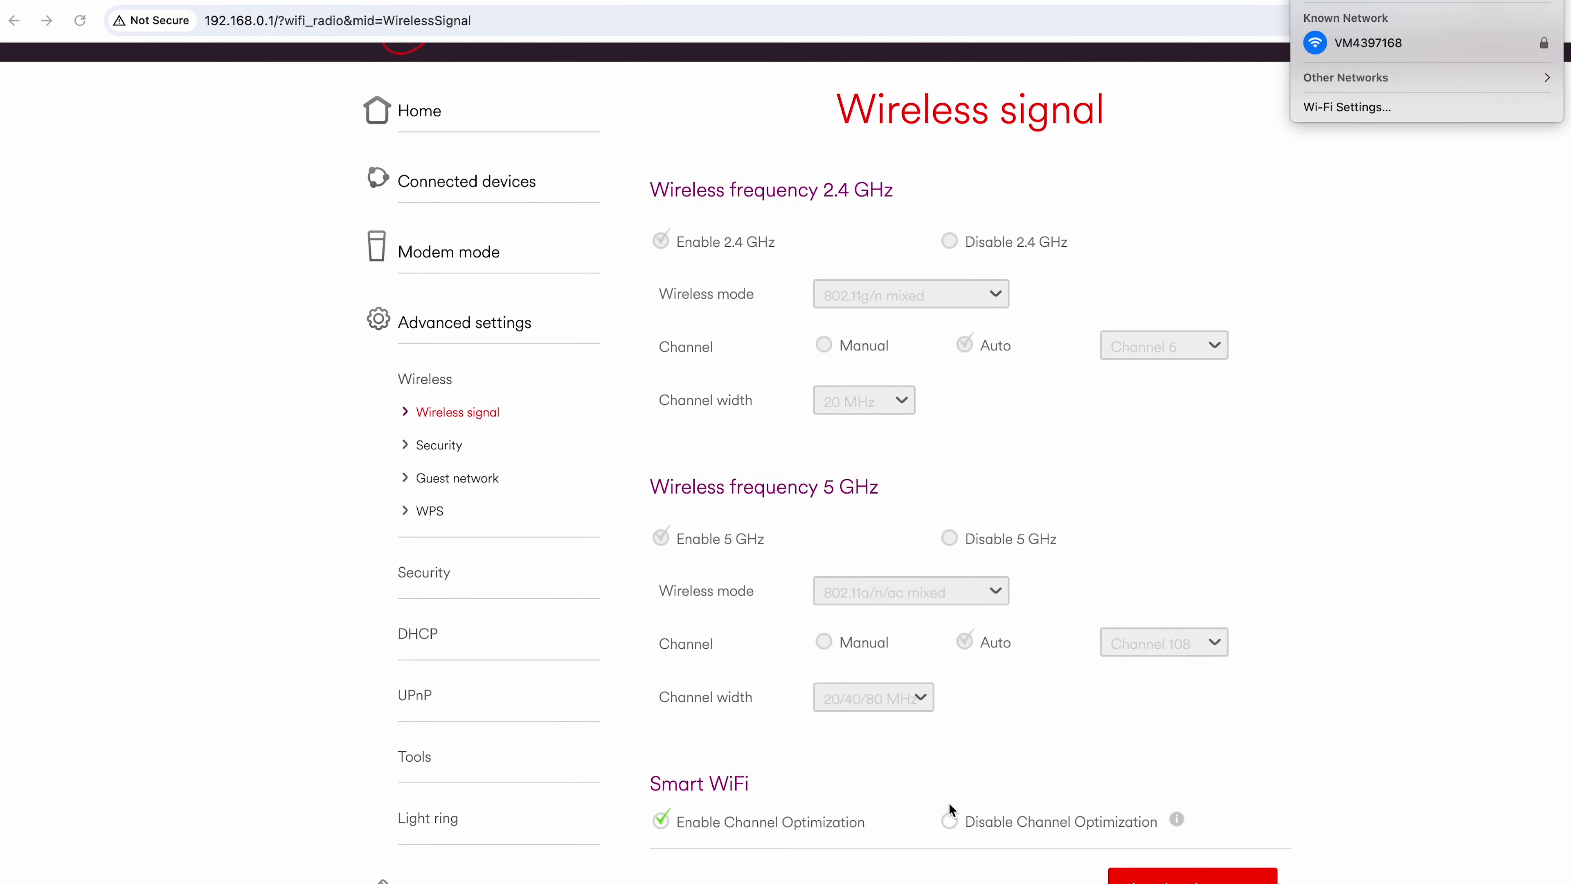
pyautogui.click(951, 816)
pyautogui.click(950, 821)
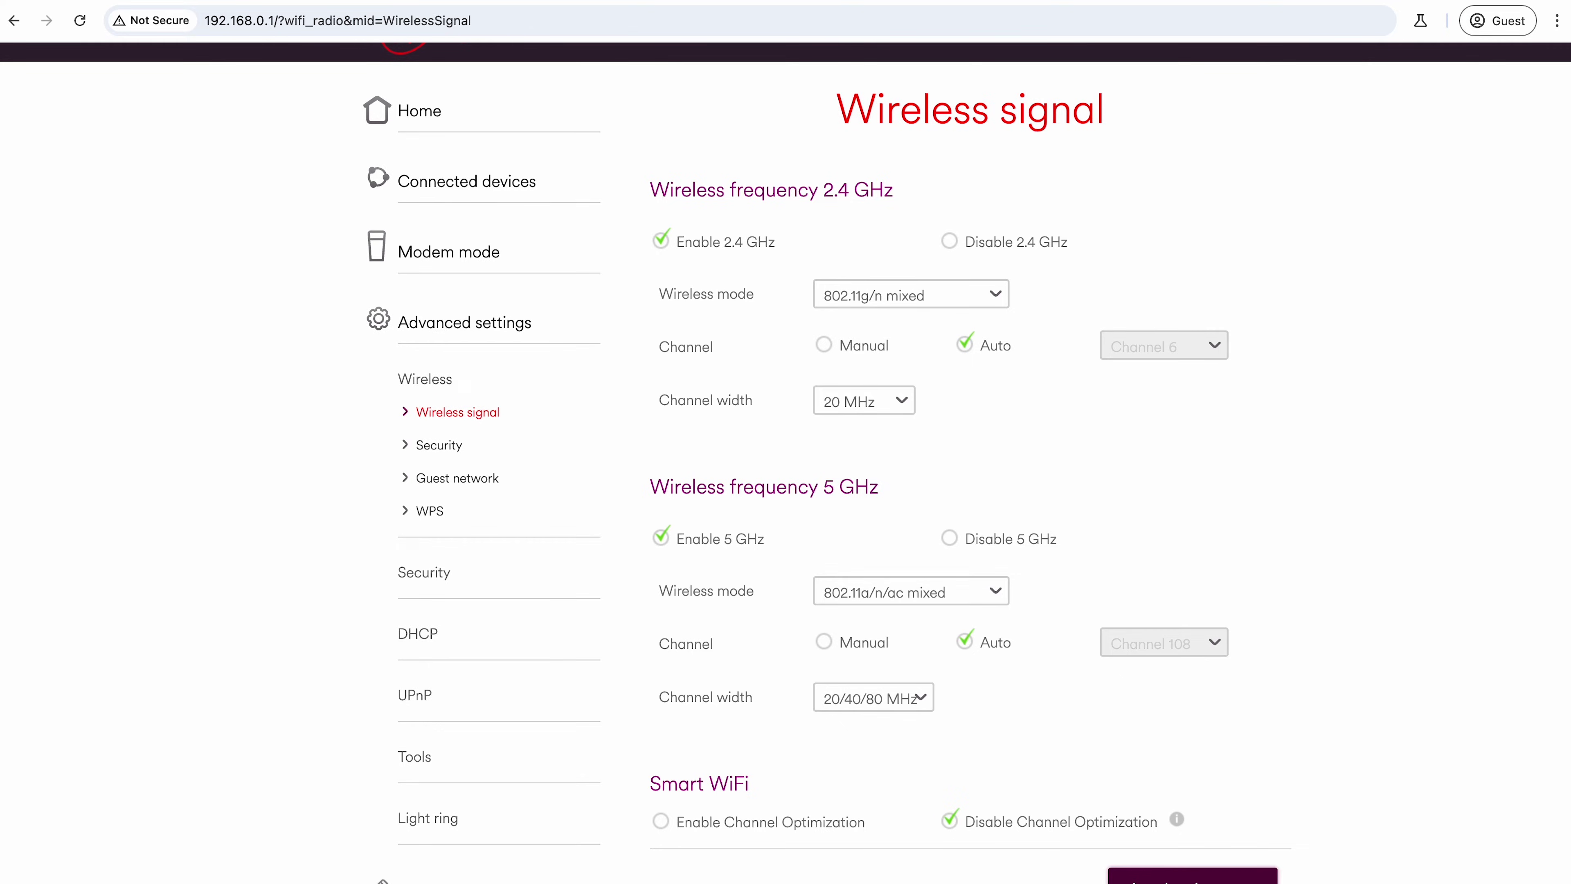
pyautogui.click(1171, 875)
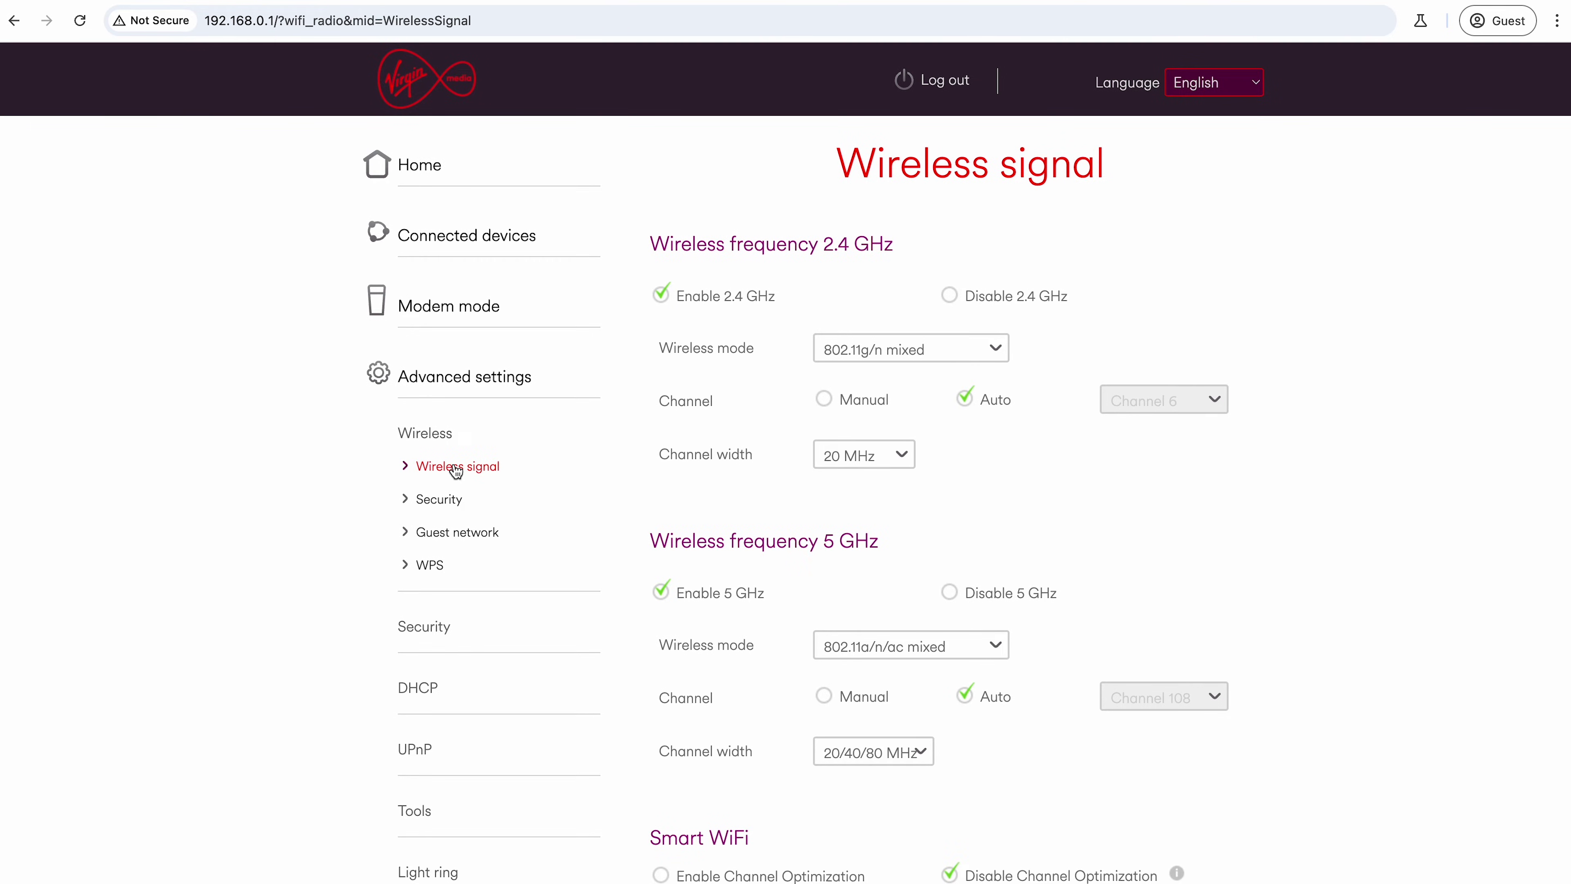
# Step: Keep the 5 GHz mode at 802.11a/n/ac mixed and show the Mac's Wi-Fi network list
pyautogui.scroll(-1, 1052, 757)
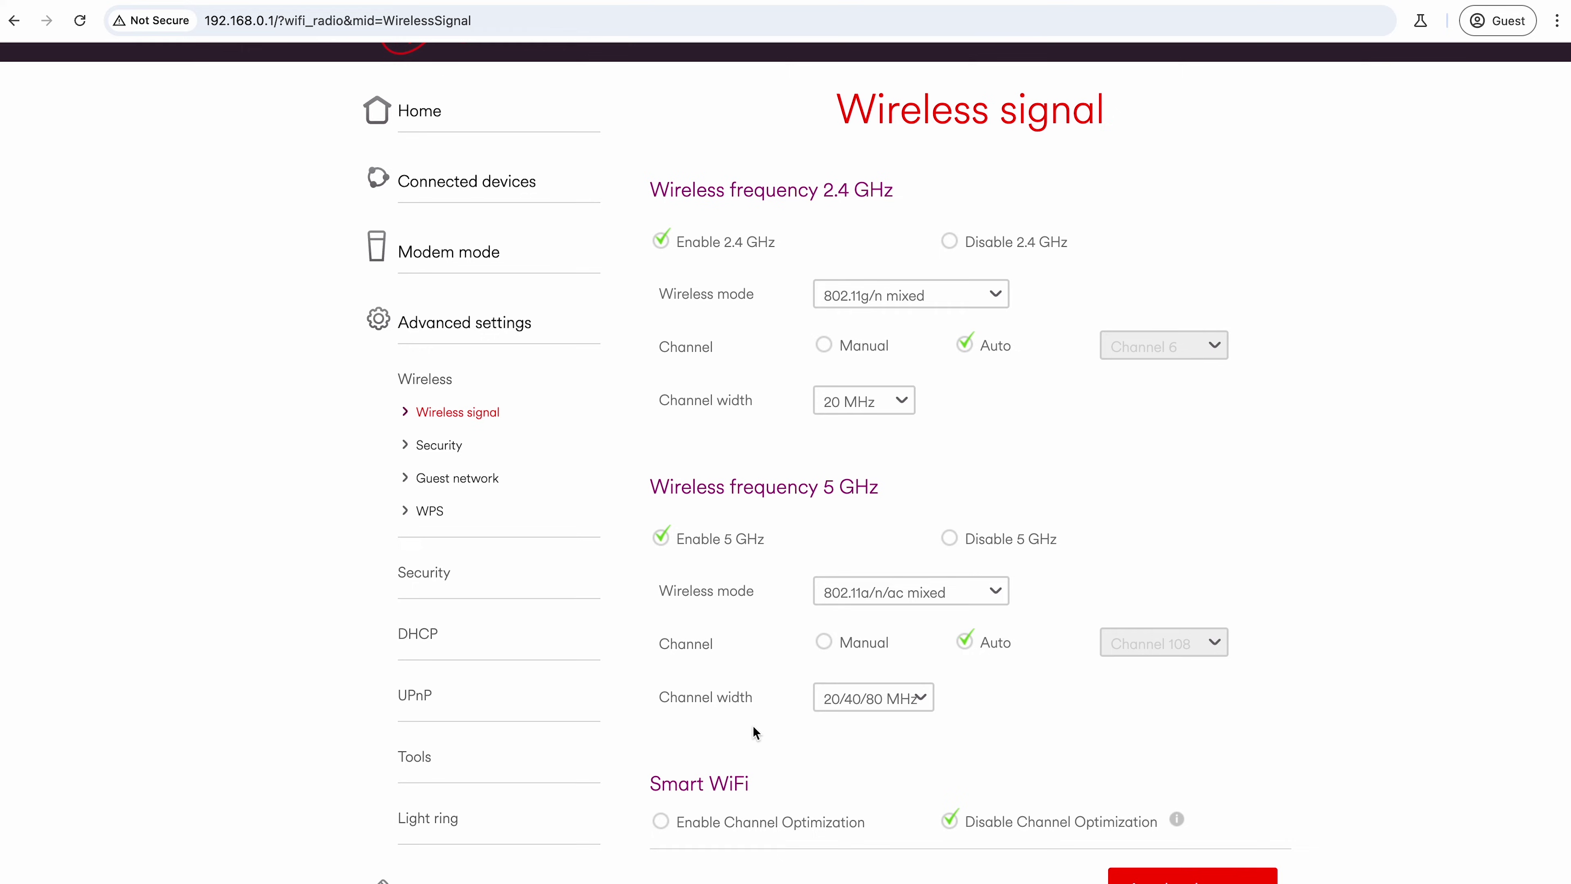
pyautogui.click(832, 598)
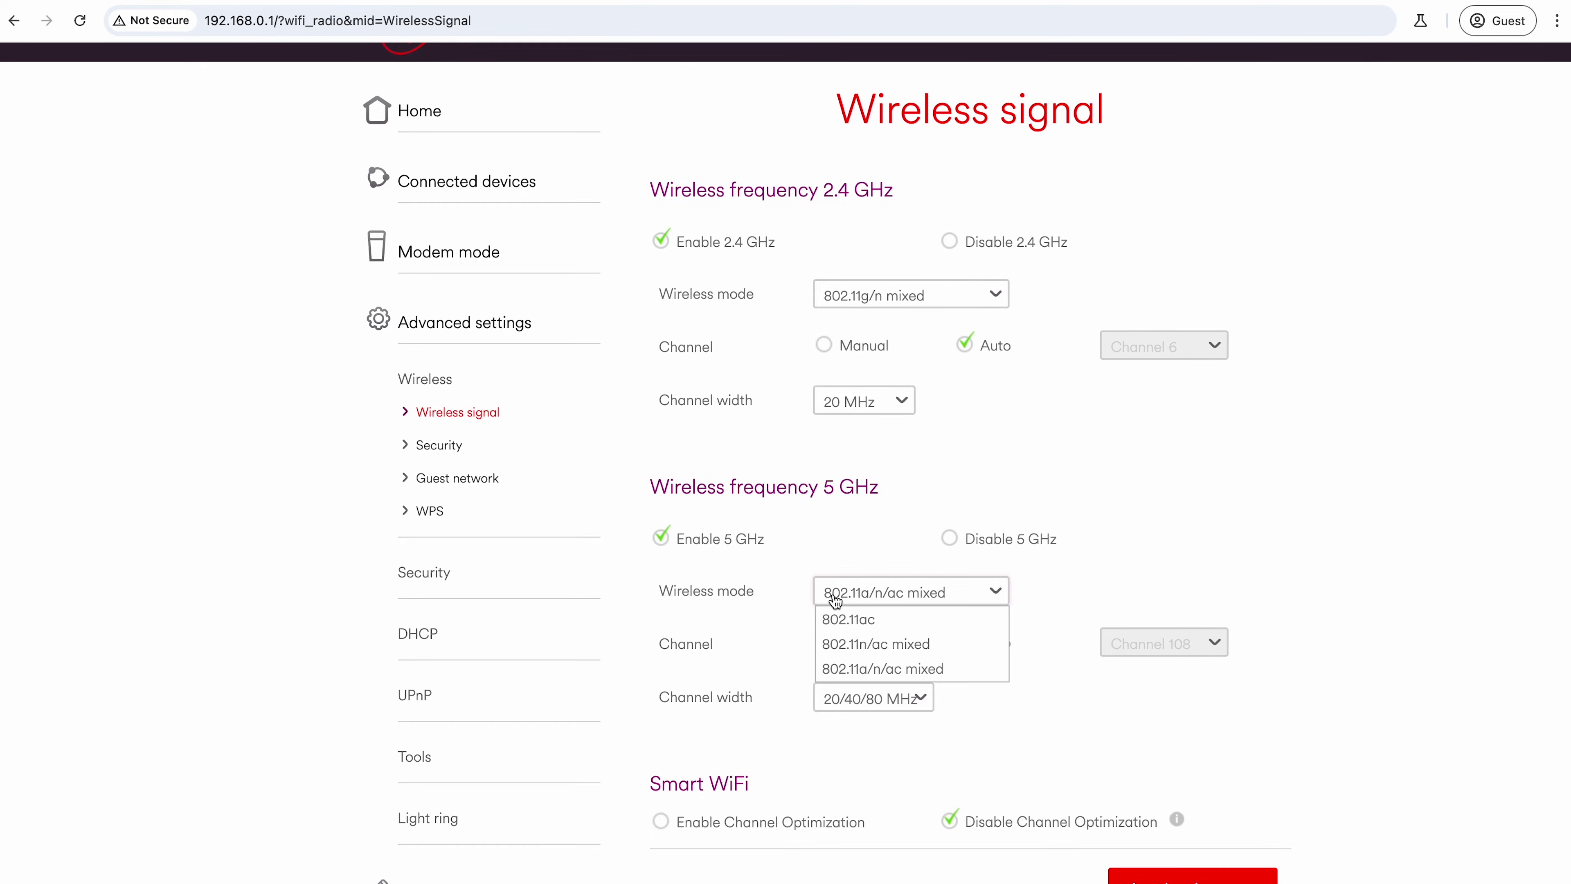
pyautogui.click(828, 597)
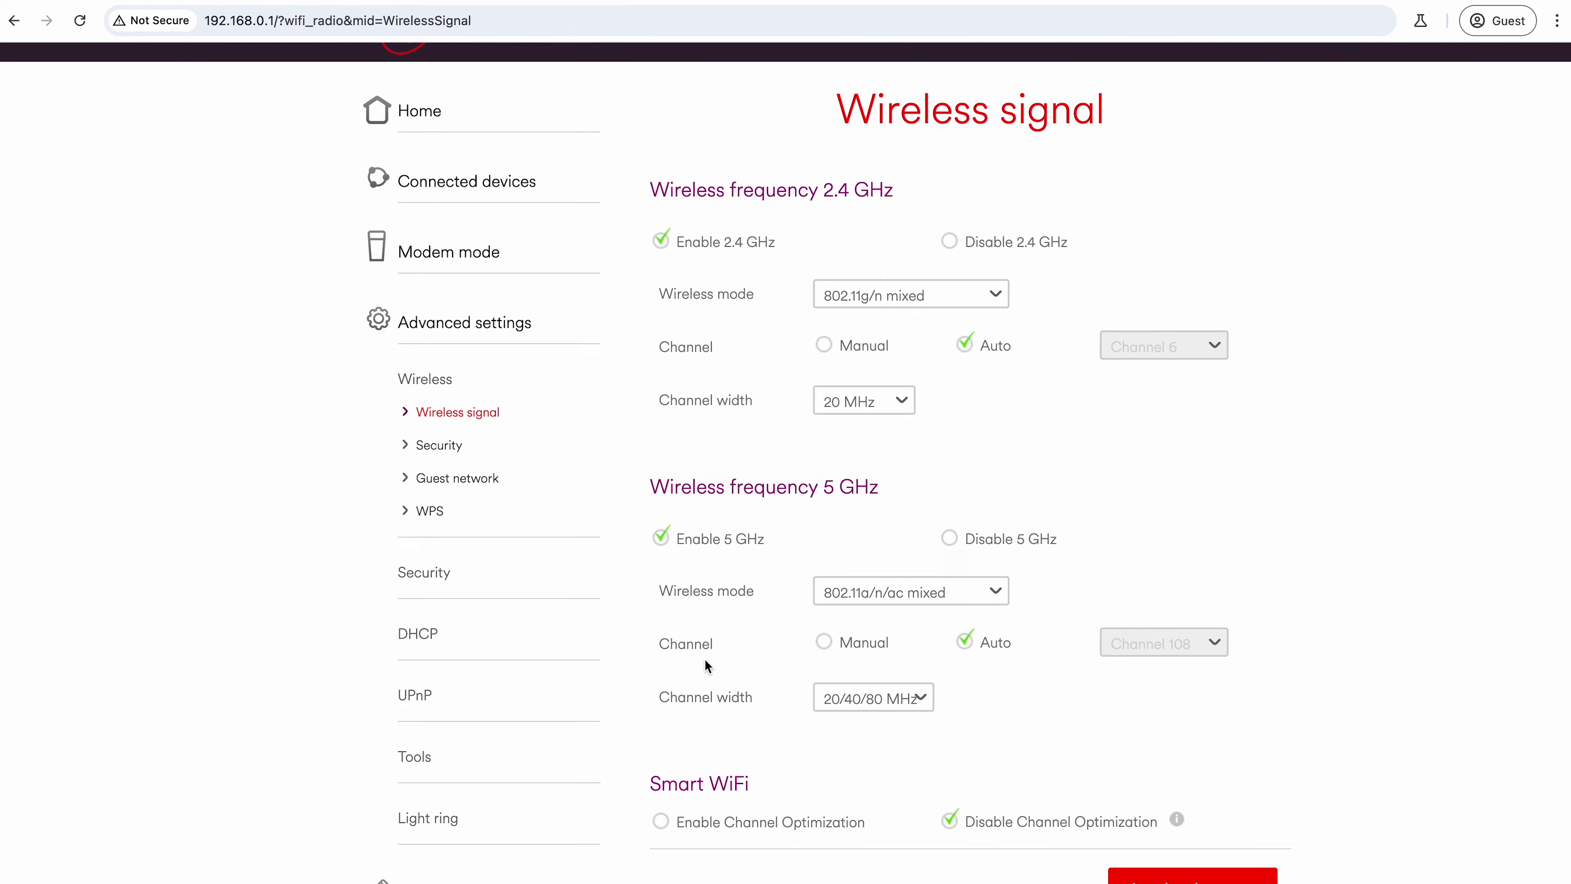
pyautogui.click(1305, 6)
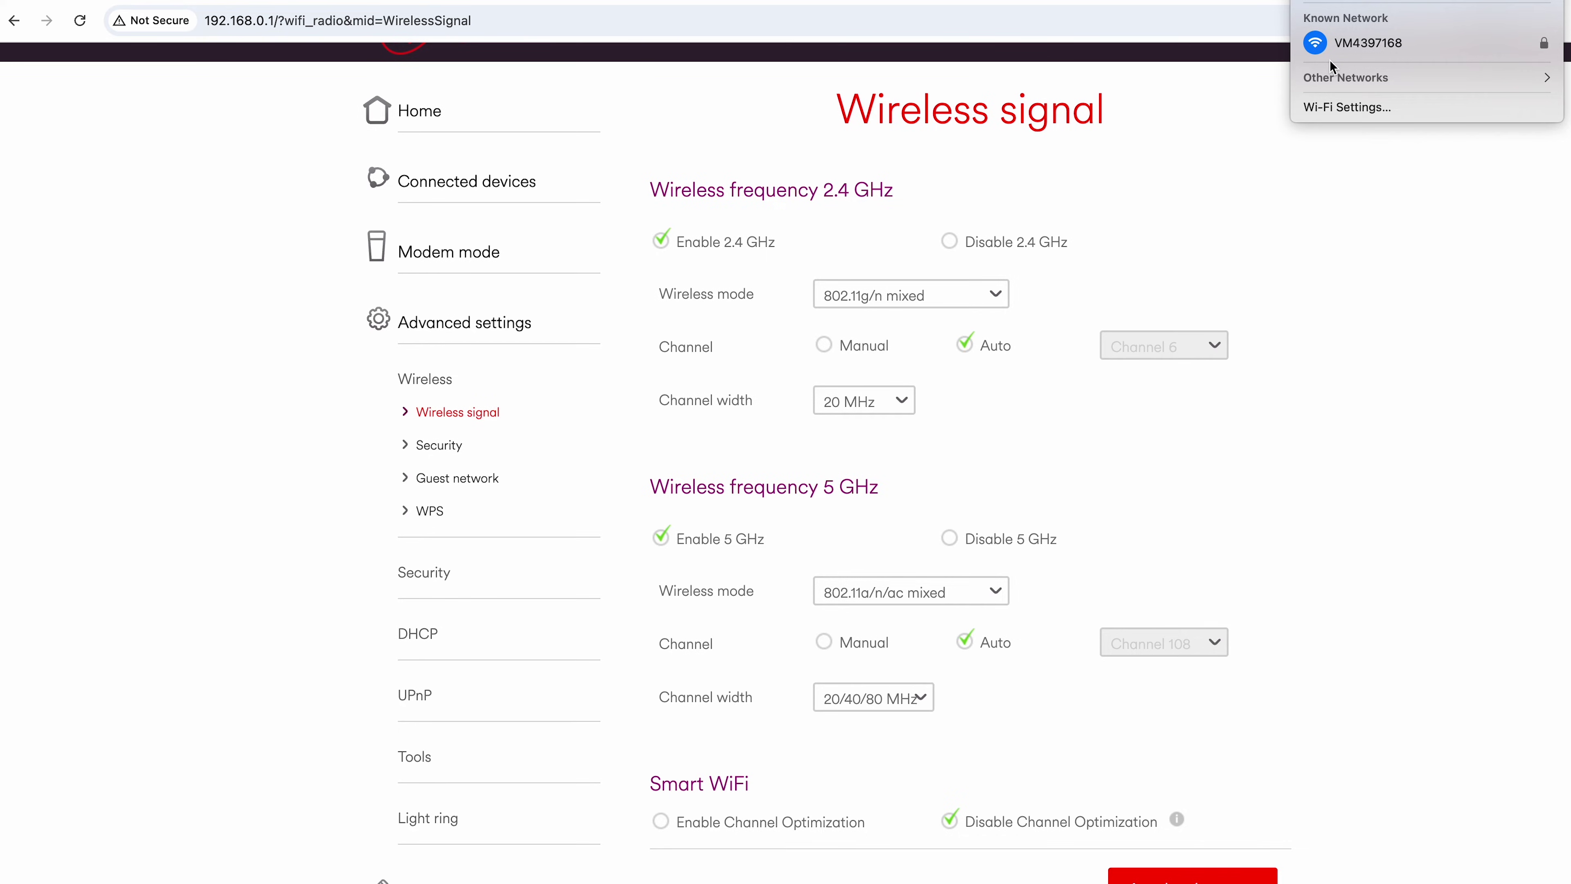
# Step: Expand Other Networks in the macOS Wi-Fi menu to review nearby networks, then close it
pyautogui.click(1350, 78)
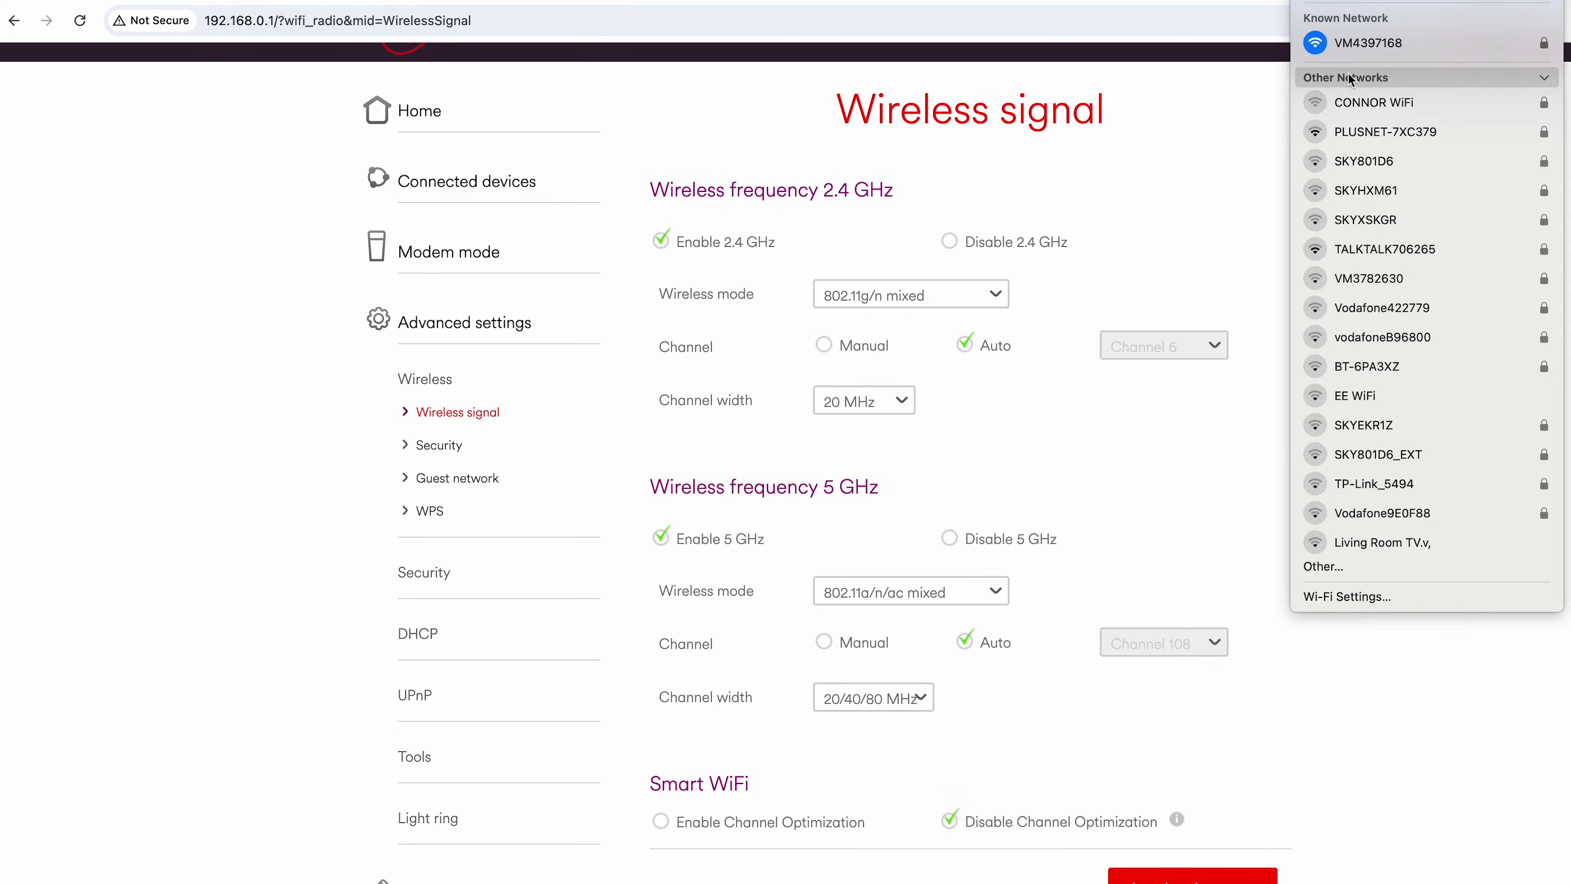
pyautogui.click(1374, 34)
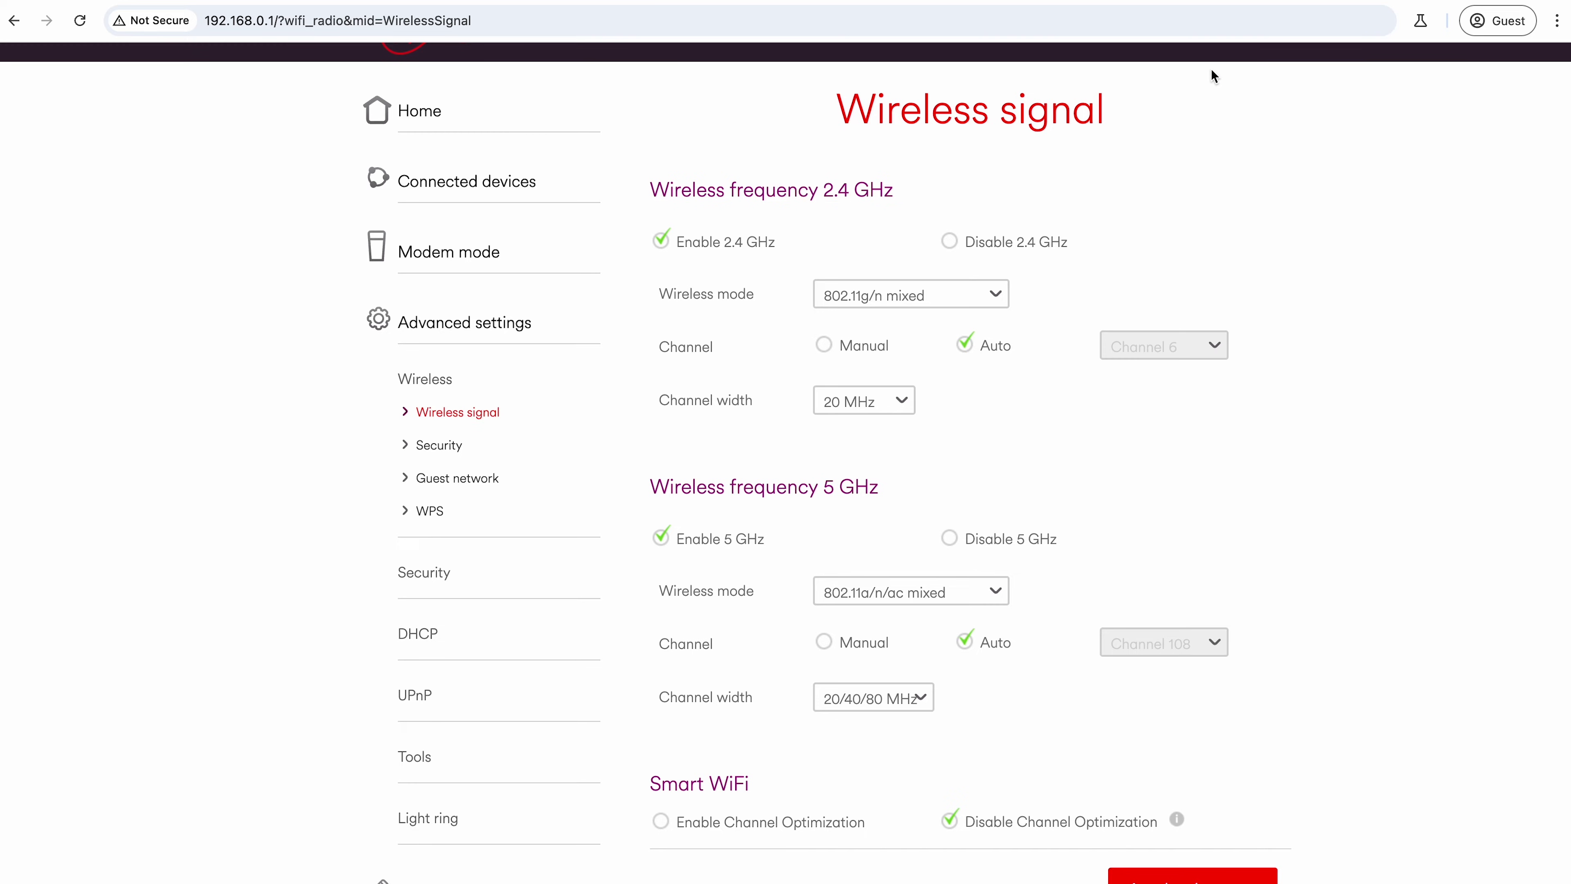
# Step: Go to the hub's wireless Security settings page
pyautogui.click(438, 445)
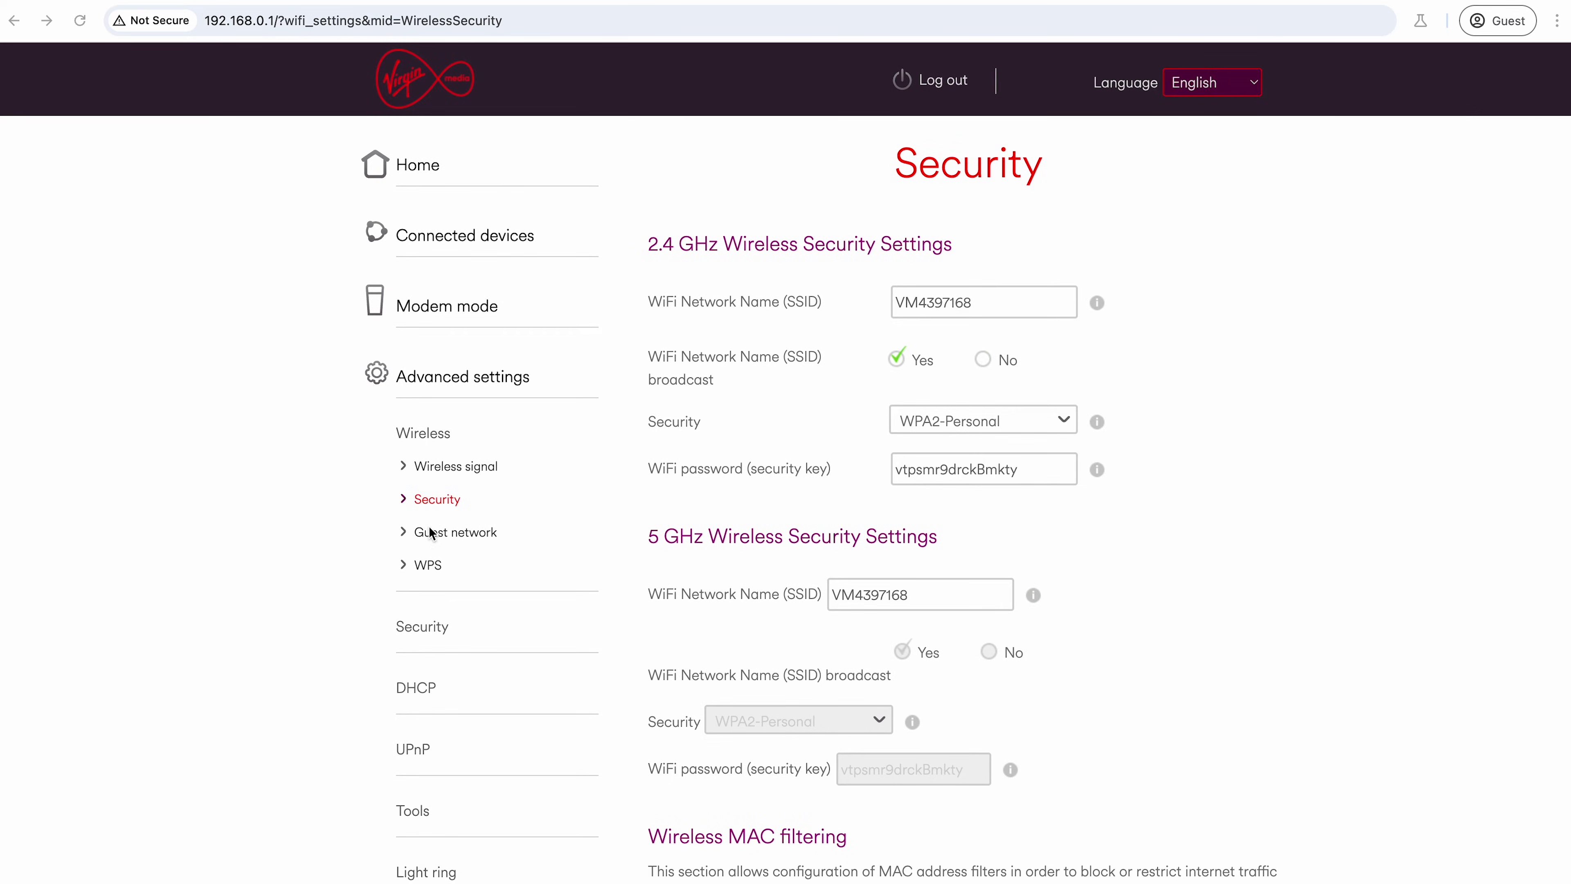
pyautogui.click(436, 470)
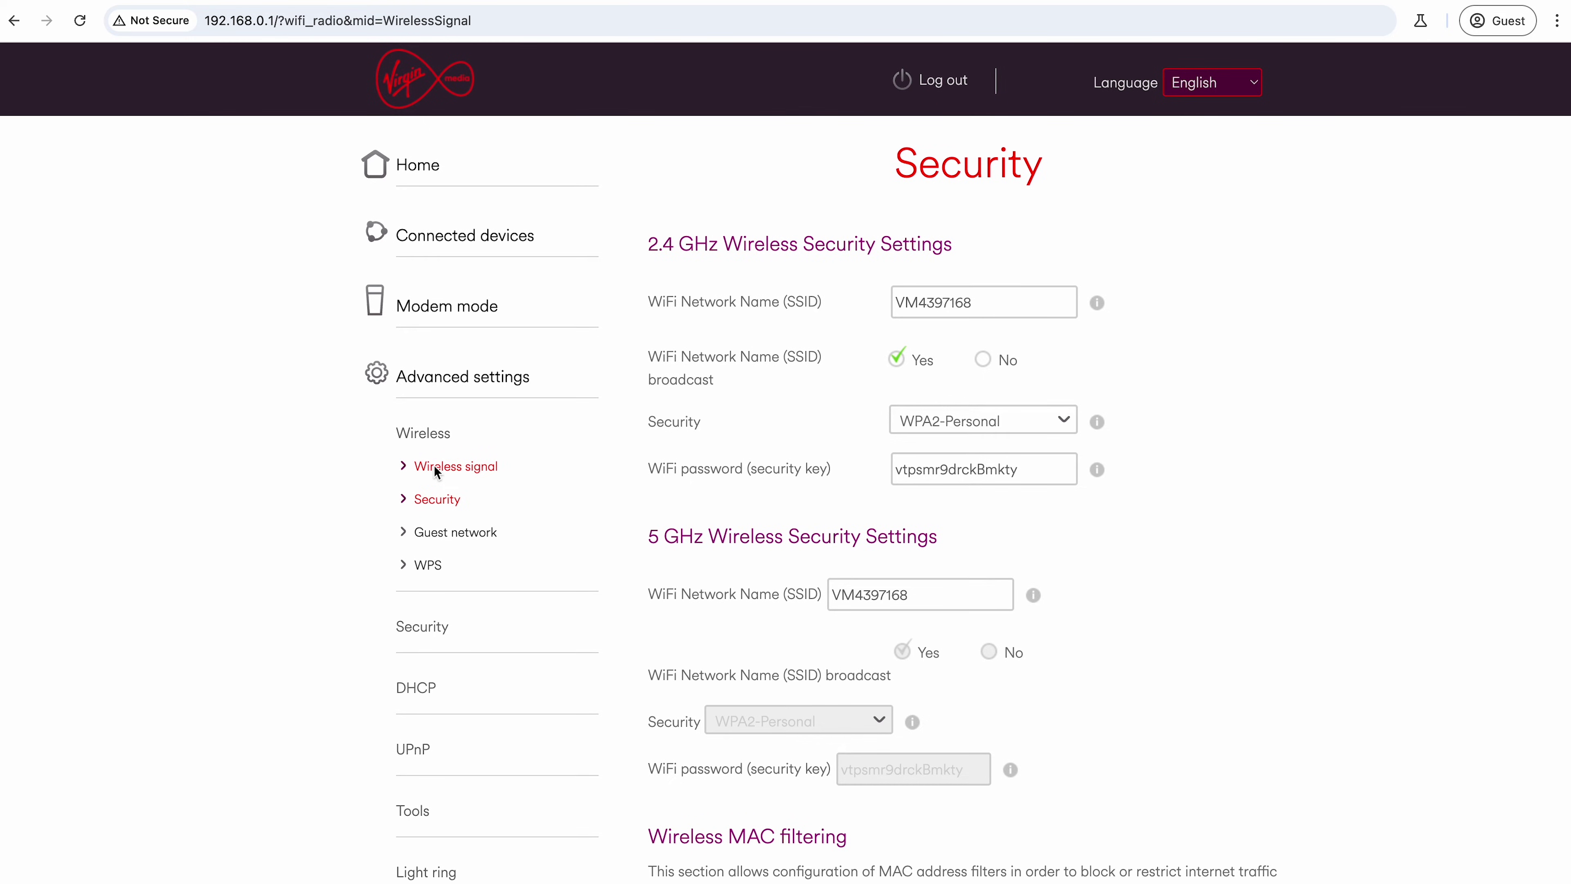
pyautogui.click(437, 504)
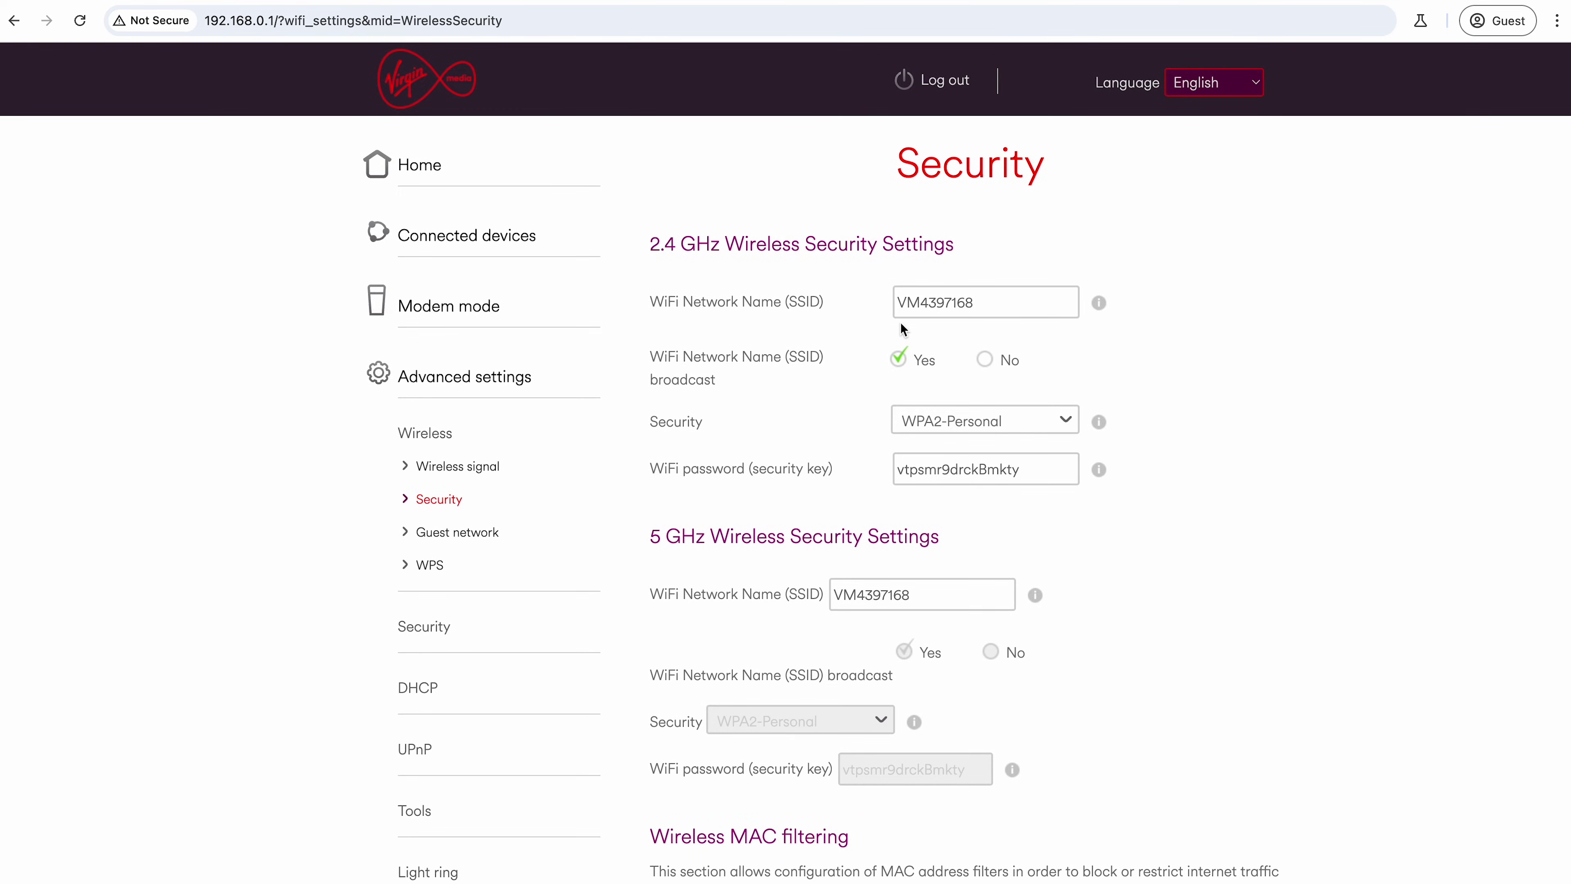
# Step: Append -2.4G to the 2.4 GHz SSID so it reads VM4397168-2.4G
pyautogui.moveTo(643, 243); pyautogui.dragTo(958, 250)
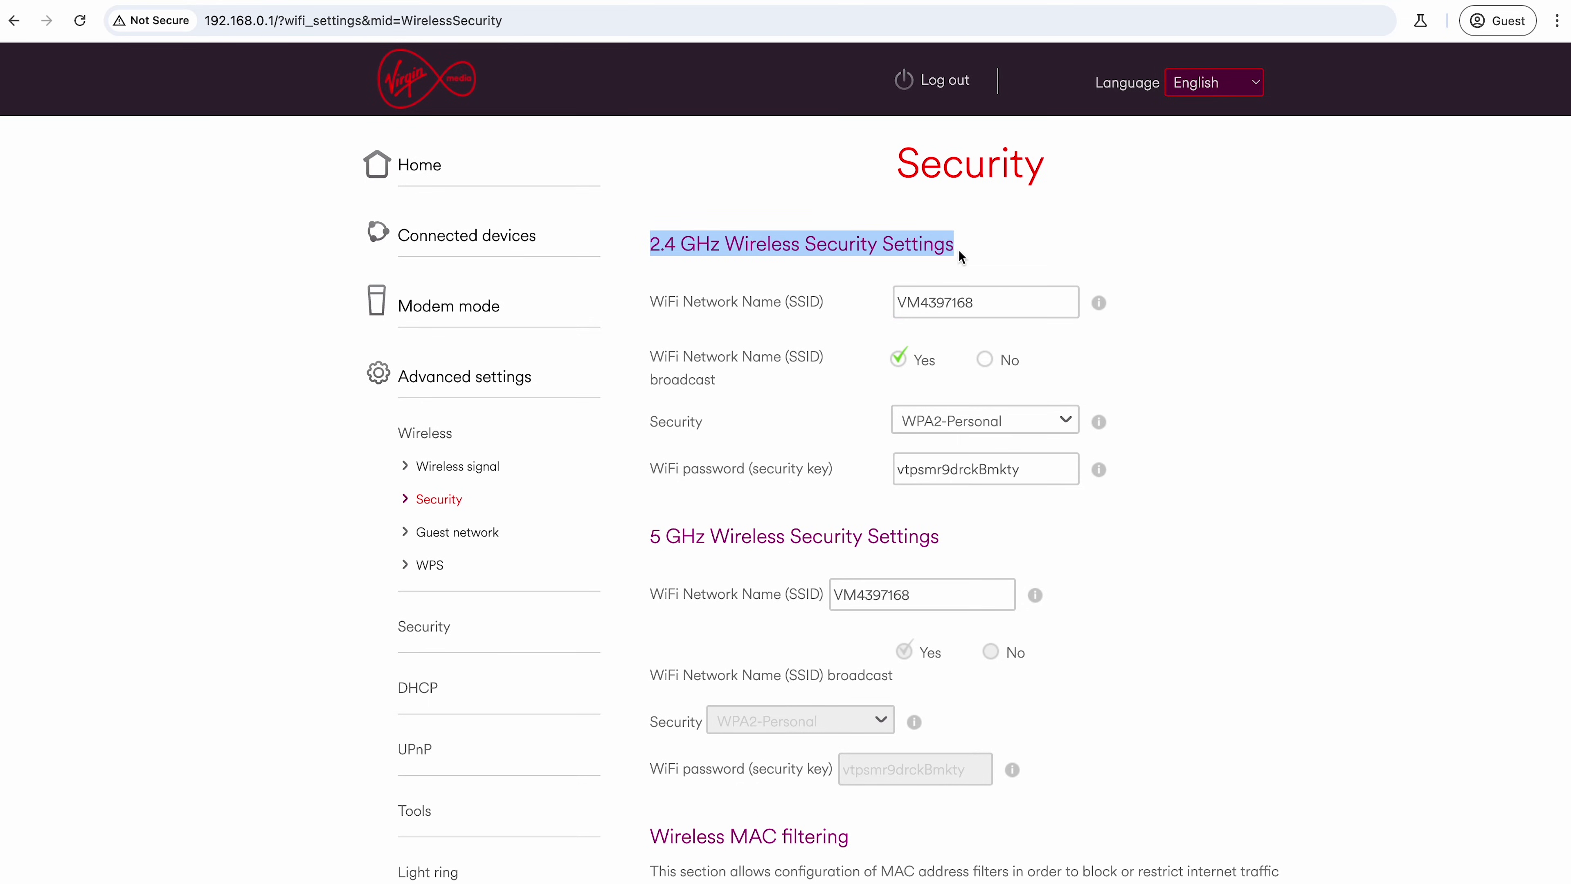
pyautogui.click(1013, 301)
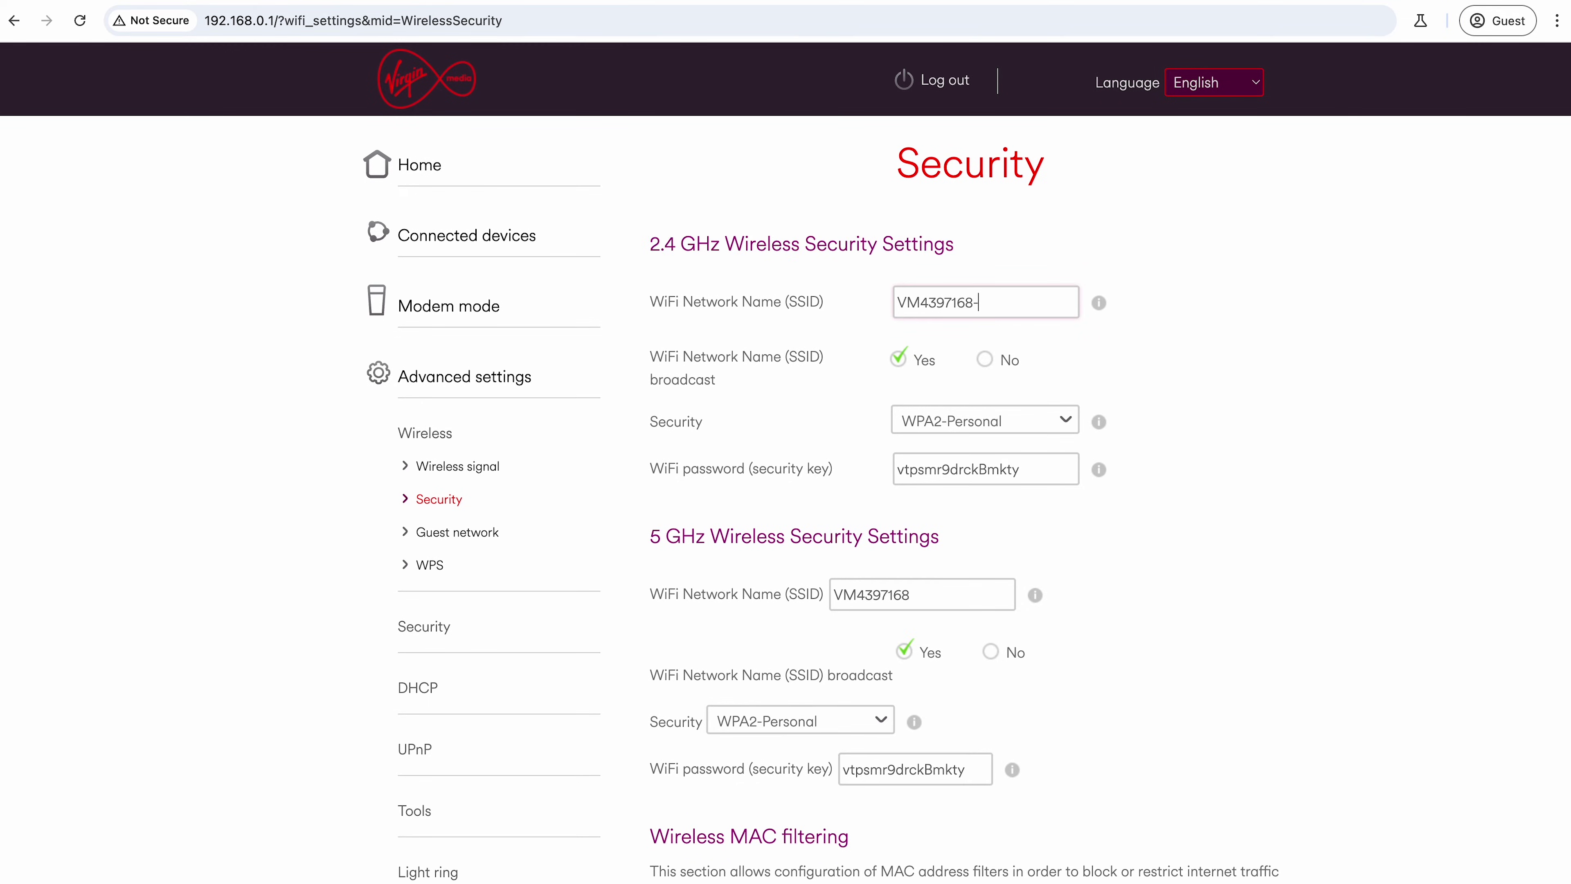
pyautogui.write('-2G')
pyautogui.click(987, 302)
pyautogui.write('.4G')
pyautogui.moveTo(1094, 319)
# Step: Scroll to the bottom of the Security page to apply the new 2.4 GHz name
pyautogui.scroll(-10, 768, 560)
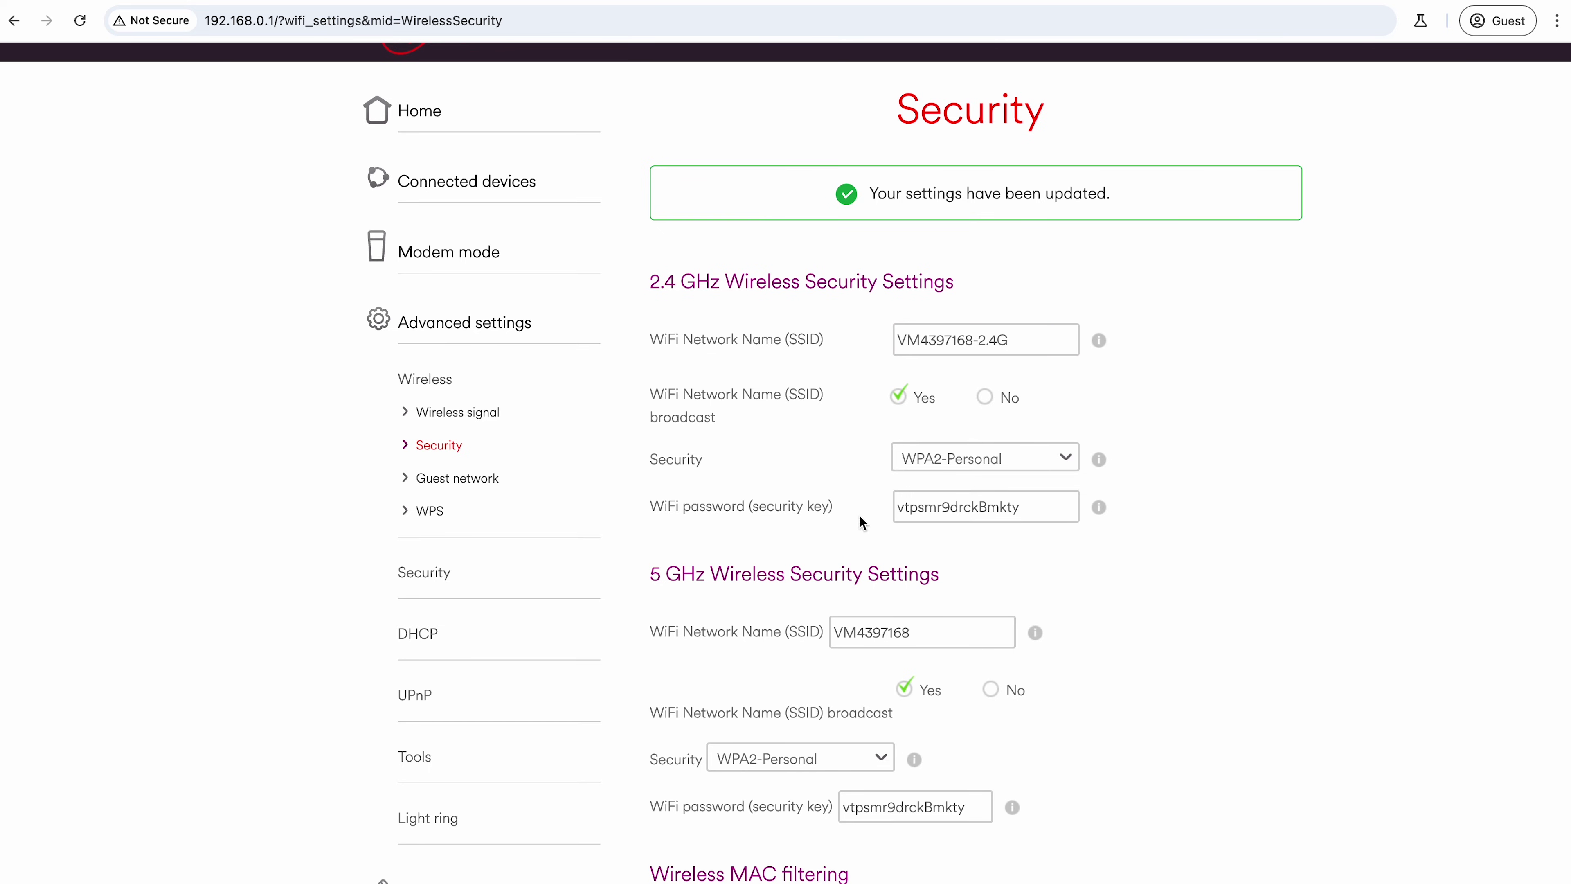
# Step: Scroll through the saved Security page, then show the Mac's Wi-Fi network list
pyautogui.scroll(-1, 816, 594)
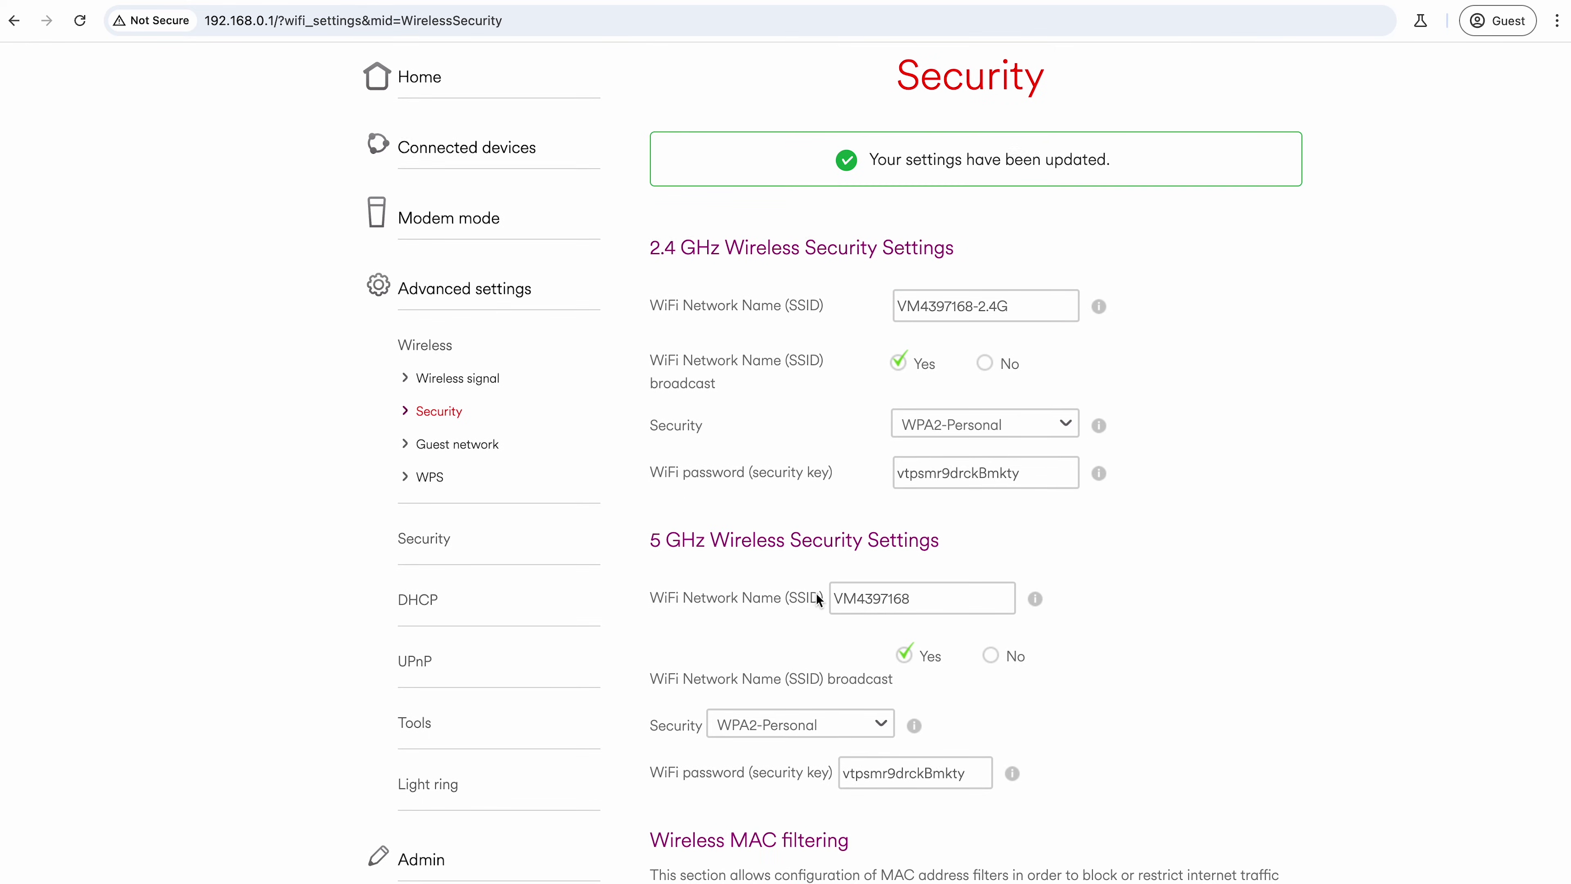
pyautogui.scroll(-7, 817, 599)
pyautogui.scroll(-5, 817, 599)
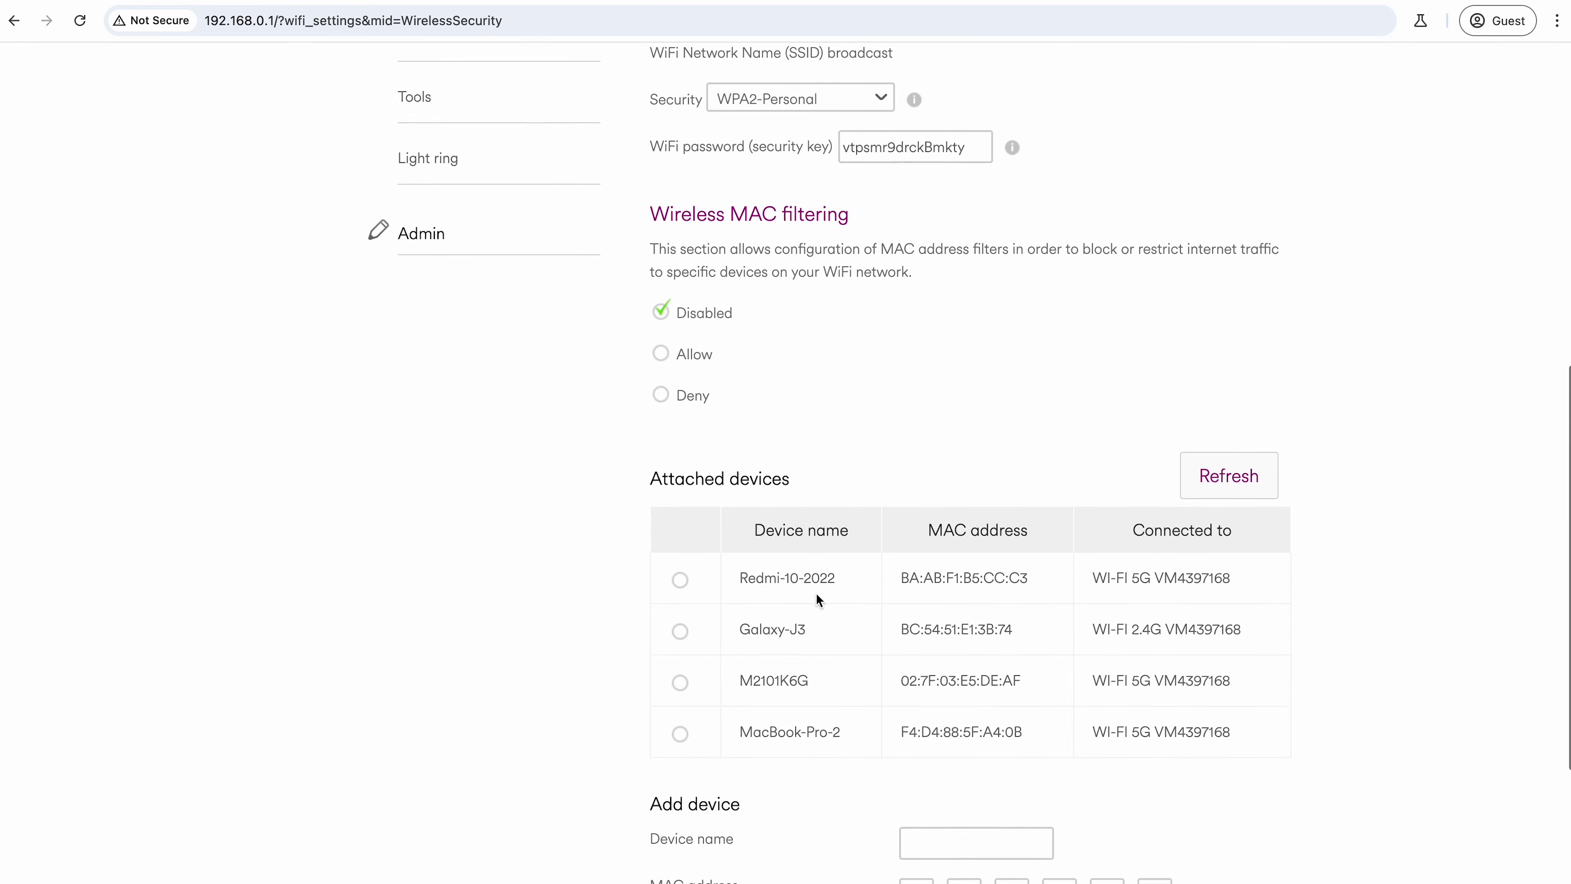
pyautogui.scroll(-4, 817, 593)
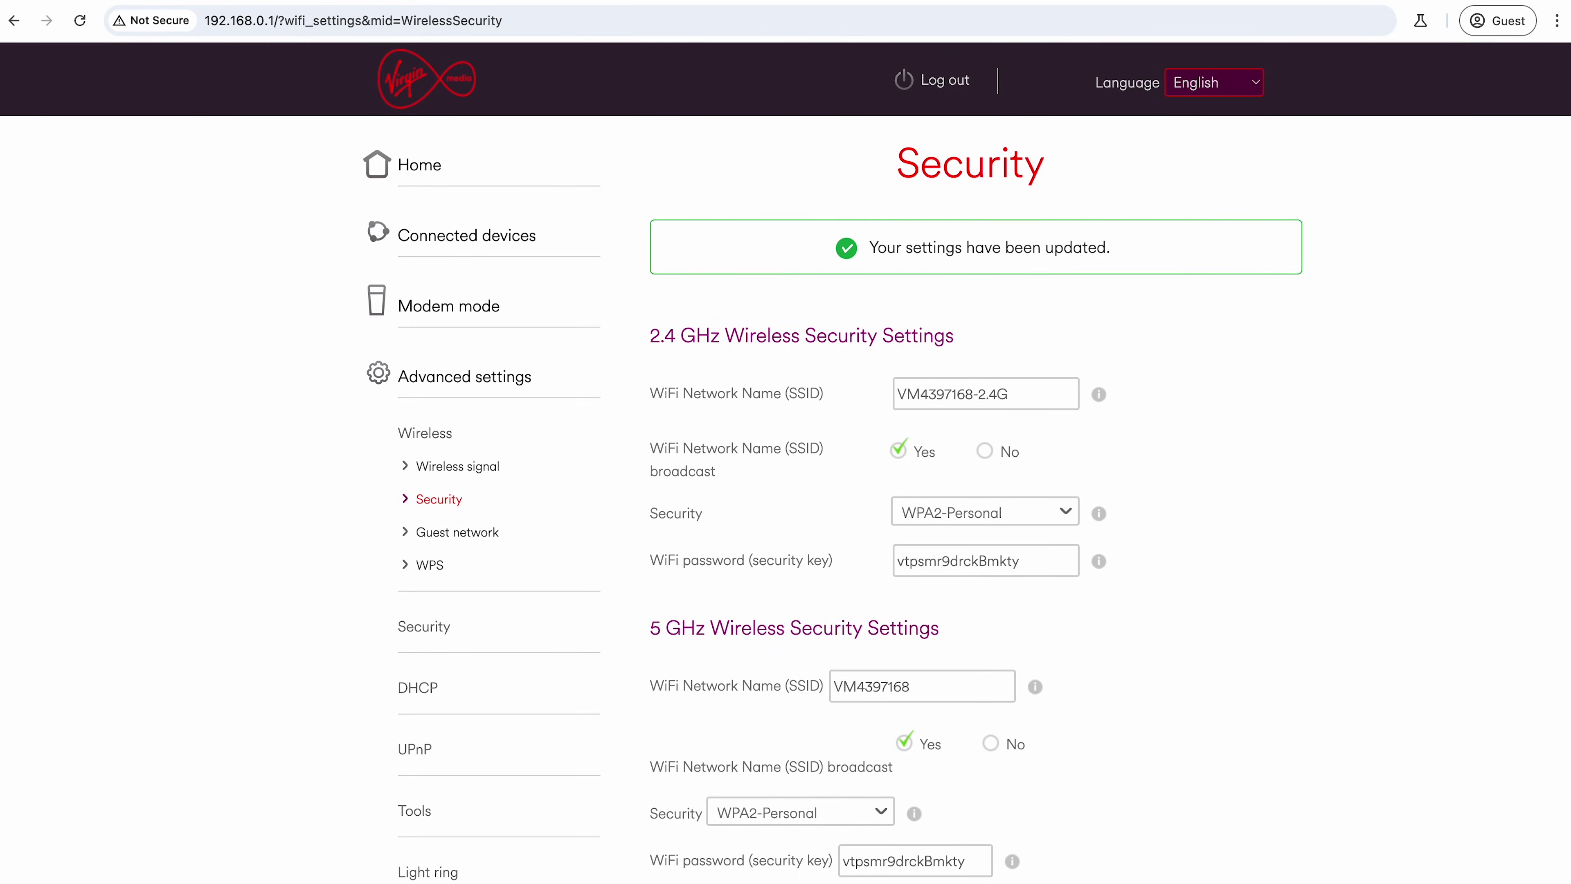
pyautogui.click(1302, 0)
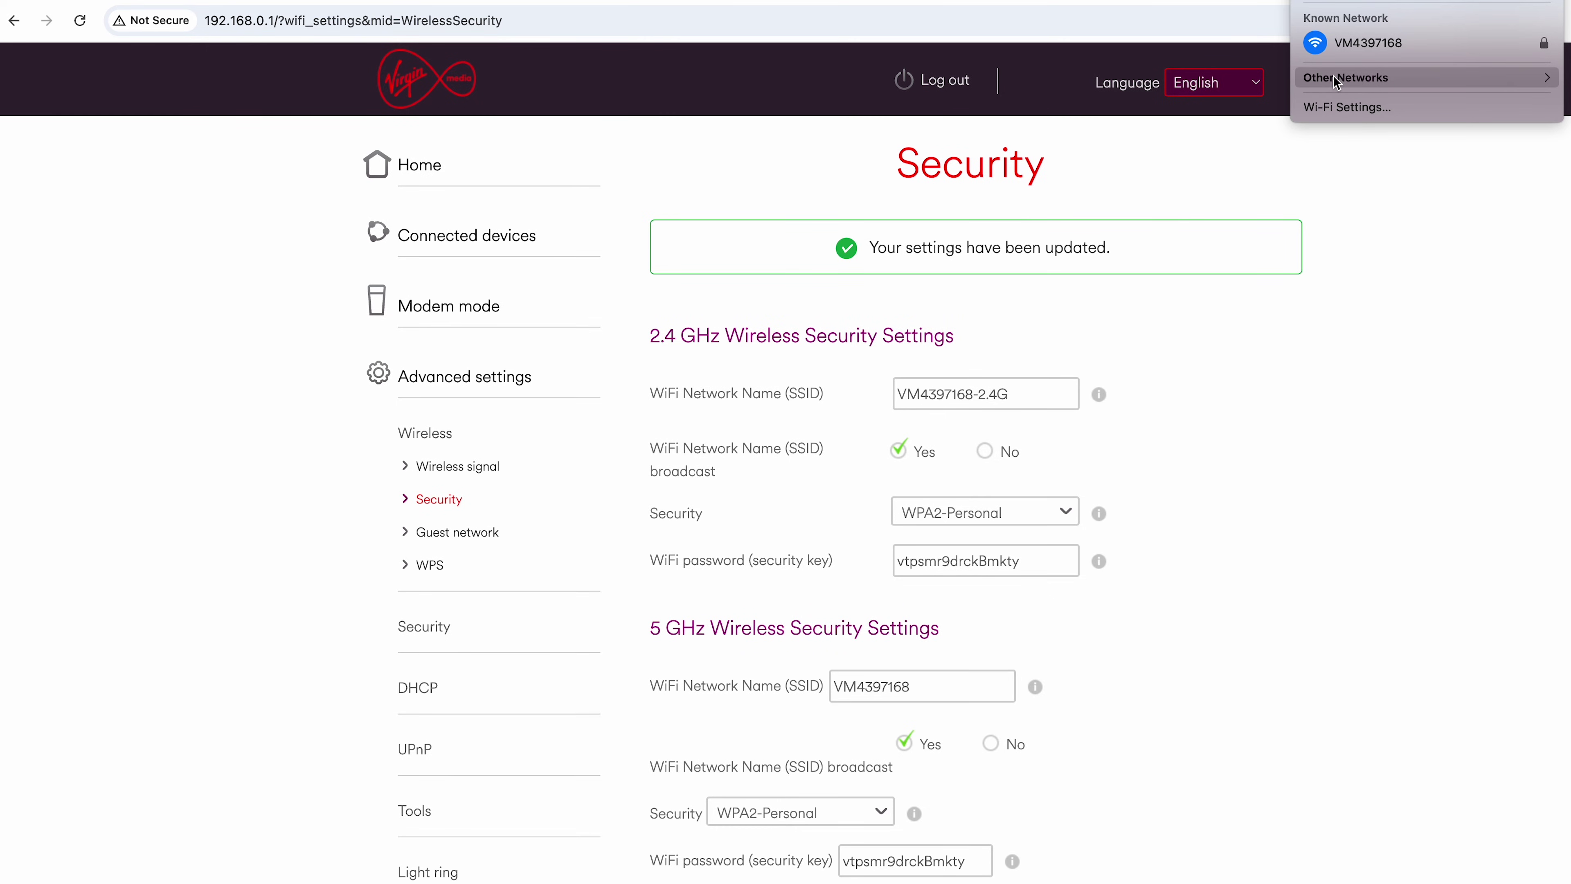
# Step: Expand Other Networks and select VM4397168-2.4G to join it
pyautogui.click(1374, 83)
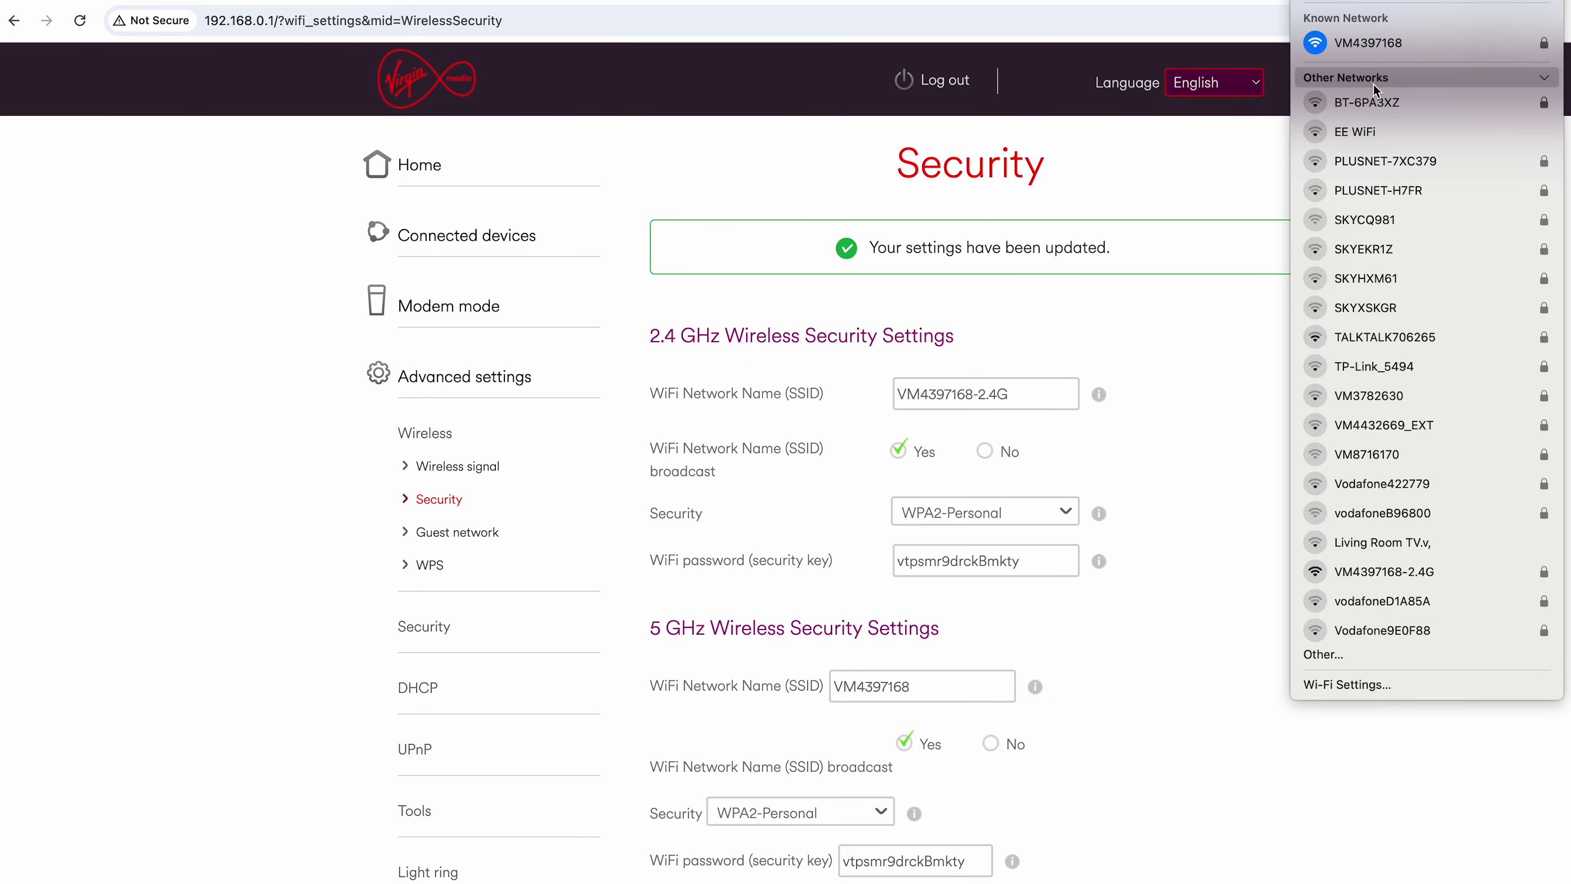
pyautogui.click(1383, 570)
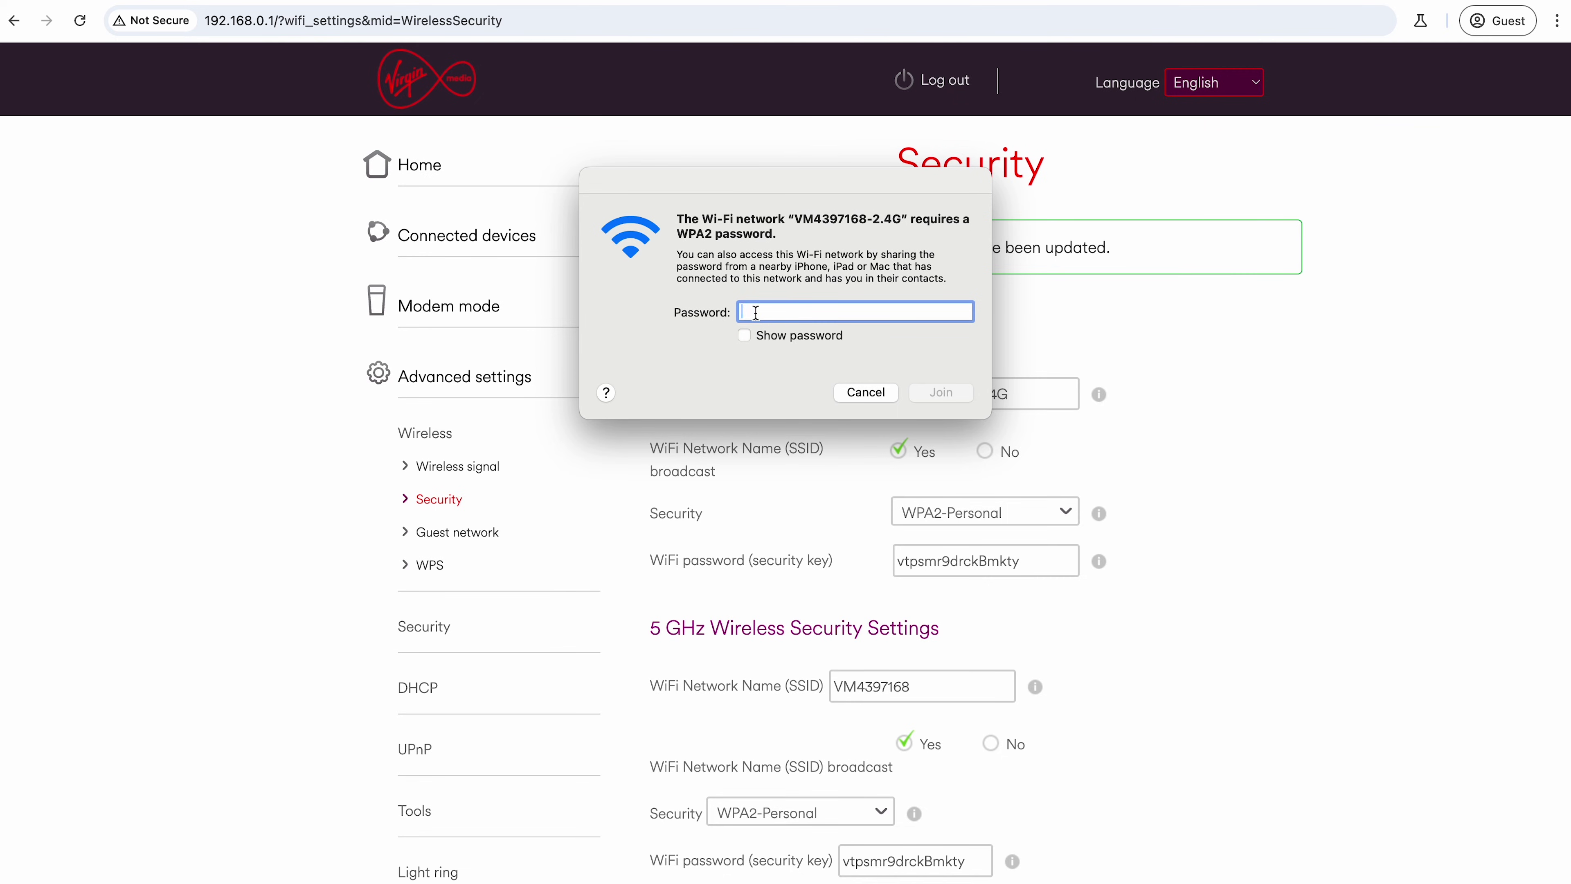
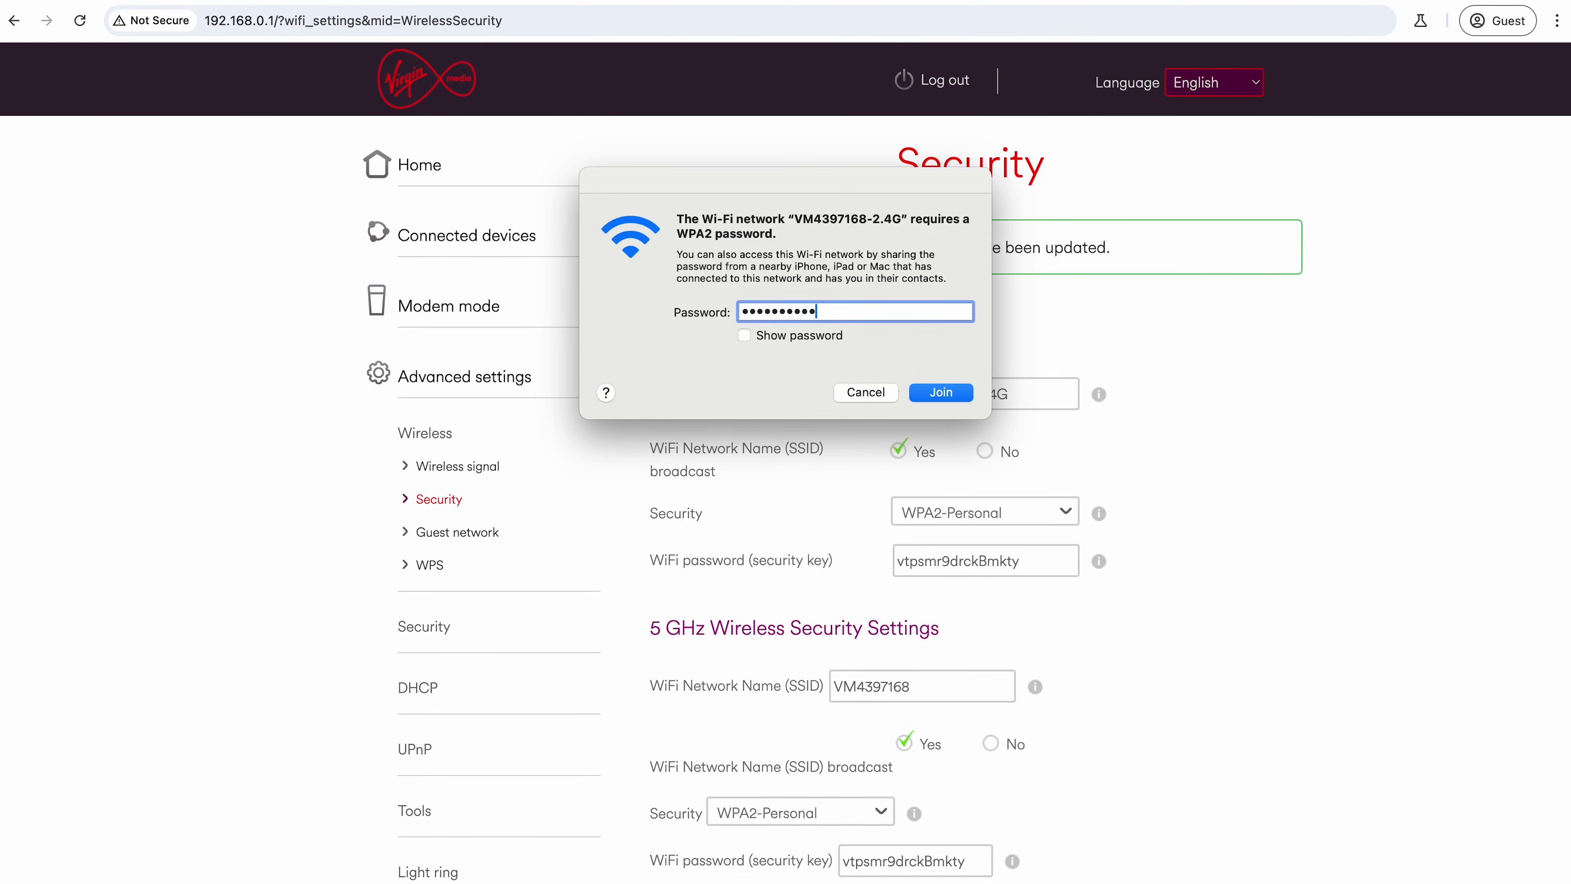
# Step: Enter the Wi-Fi network password and join VM4397168-2.4G
pyautogui.click(950, 390)
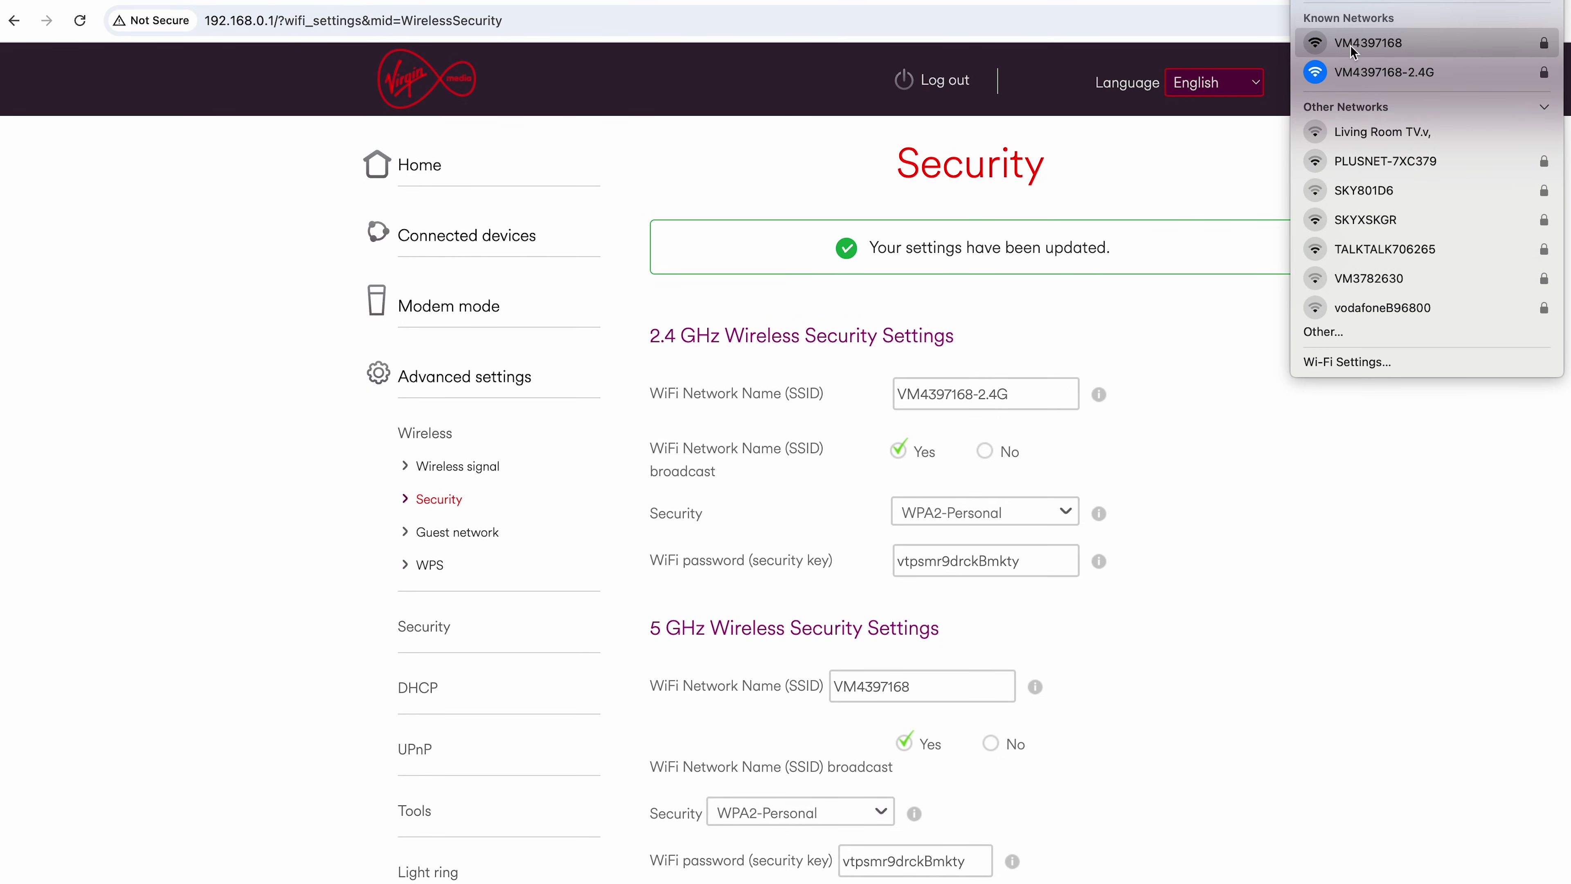
# Step: Reconnect the Mac to VM4397168 from Known Networks and dismiss the Wi-Fi menu
pyautogui.click(1339, 48)
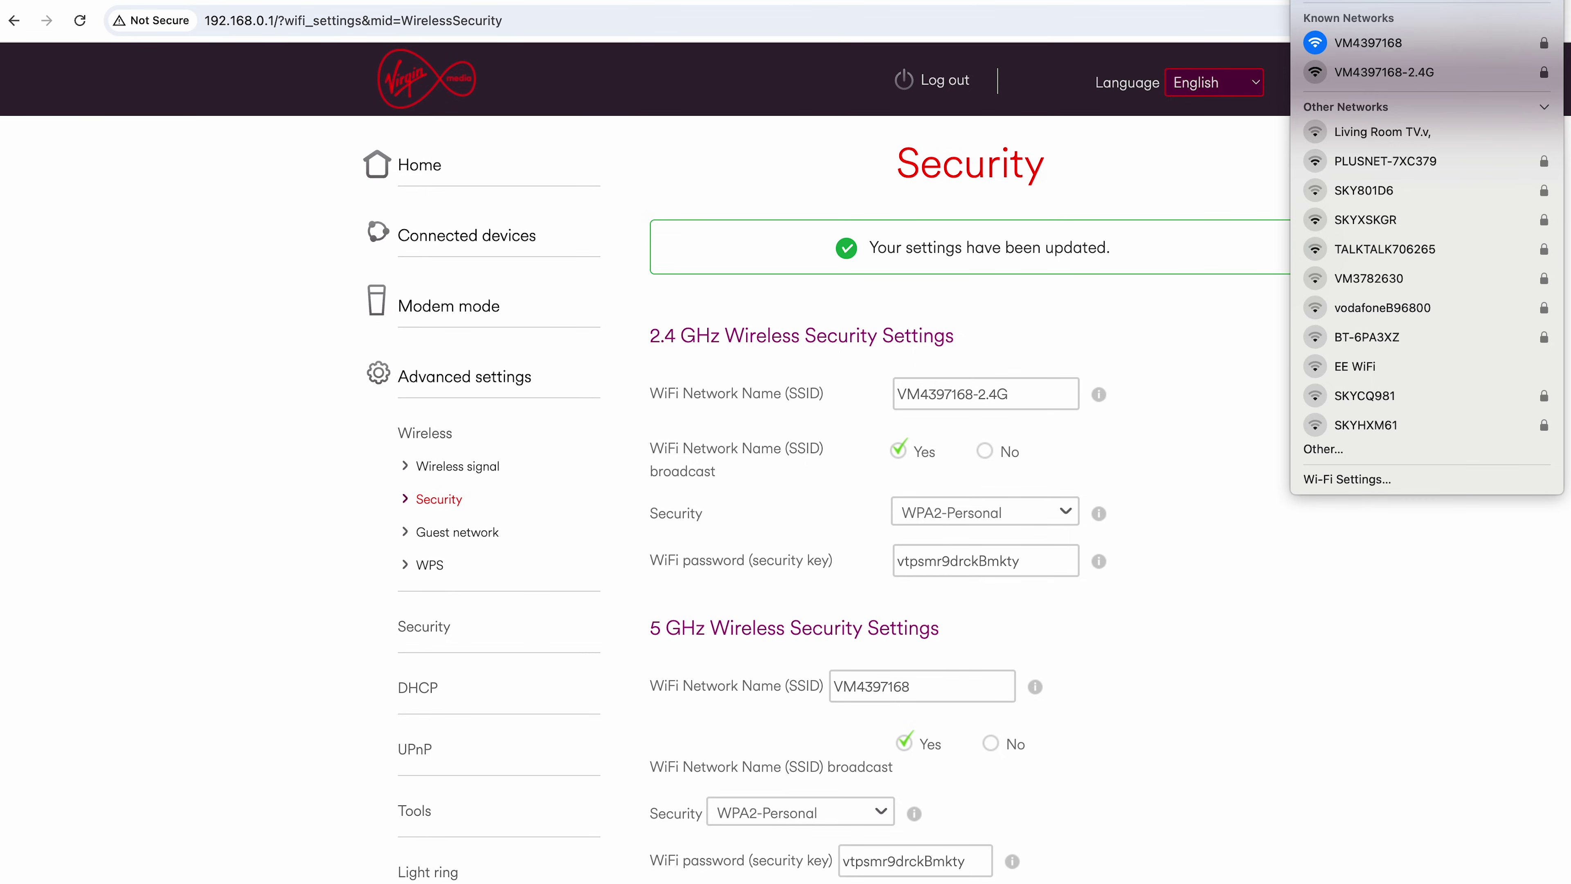
pyautogui.click(1199, 8)
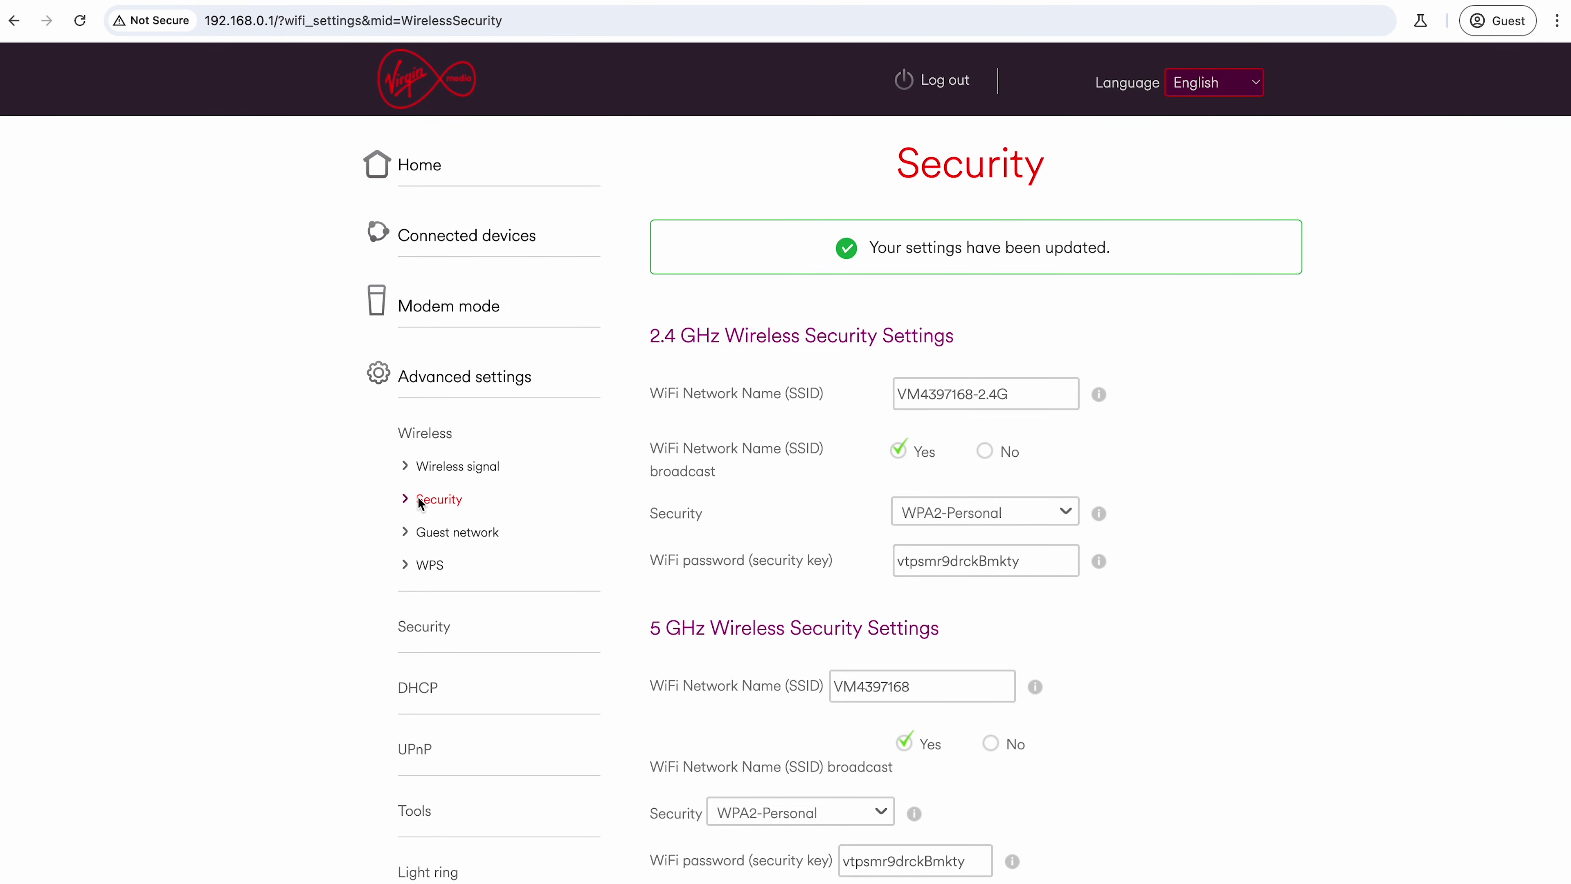
pyautogui.scroll(-1, 419, 502)
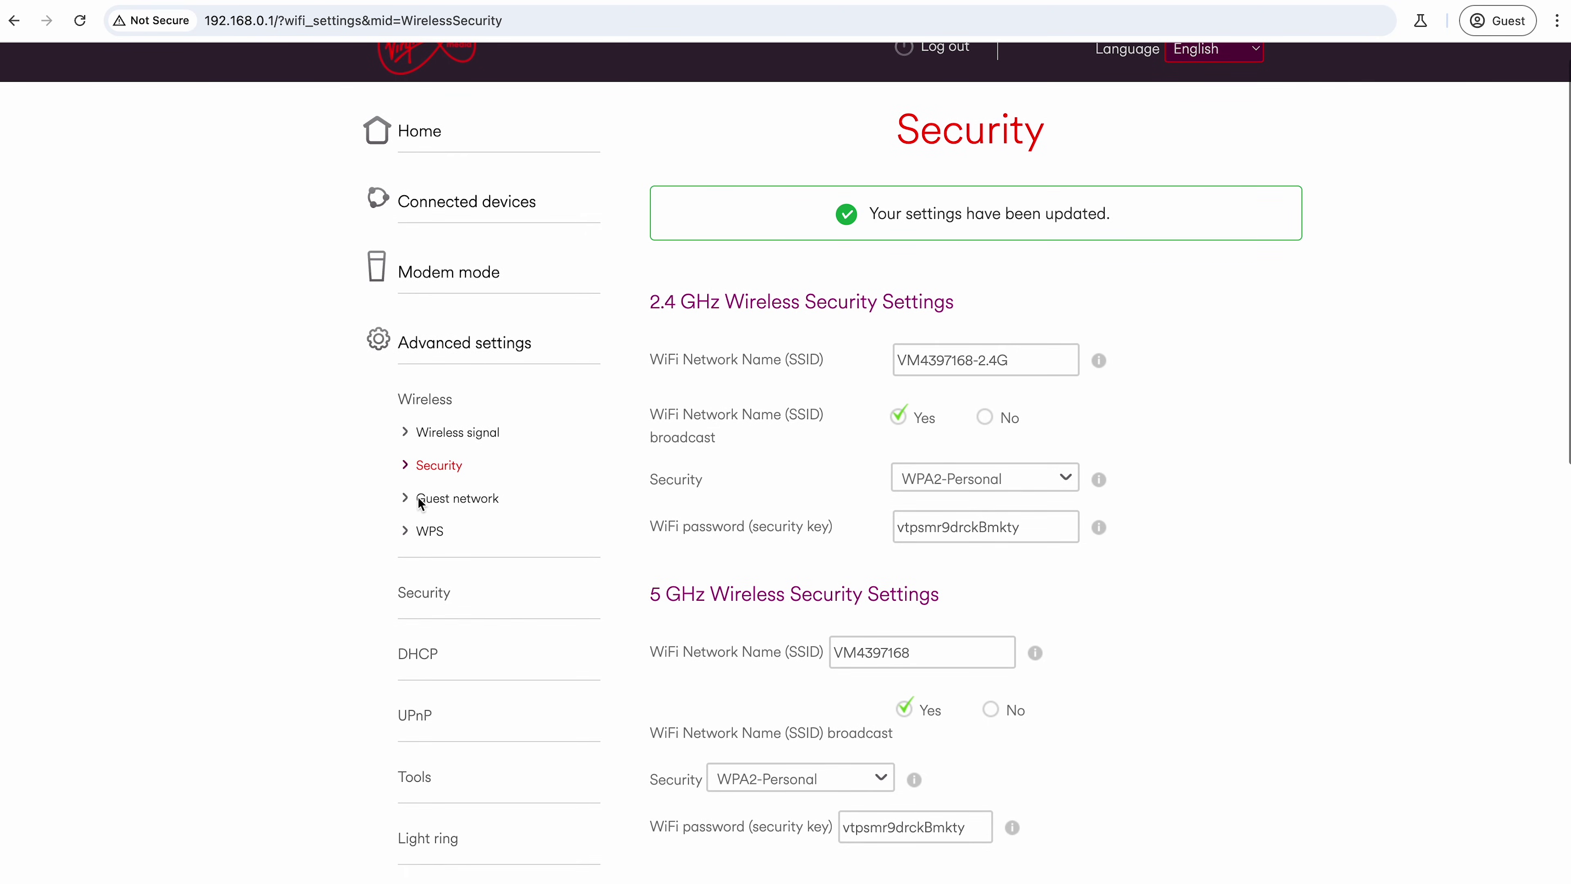
pyautogui.scroll(1, 419, 503)
pyautogui.scroll(1, 419, 501)
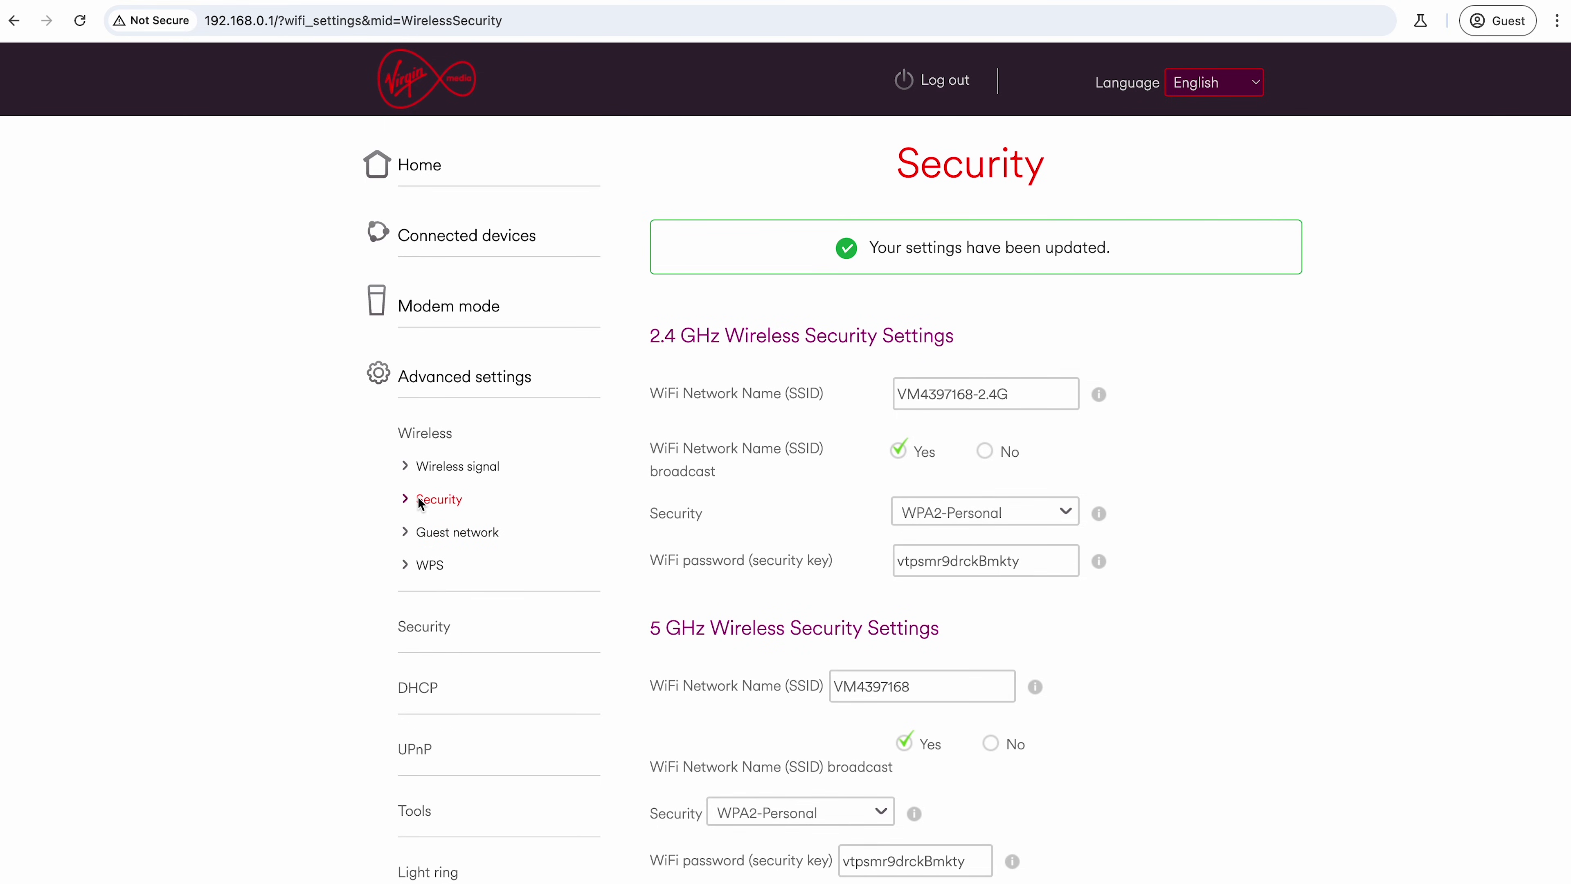